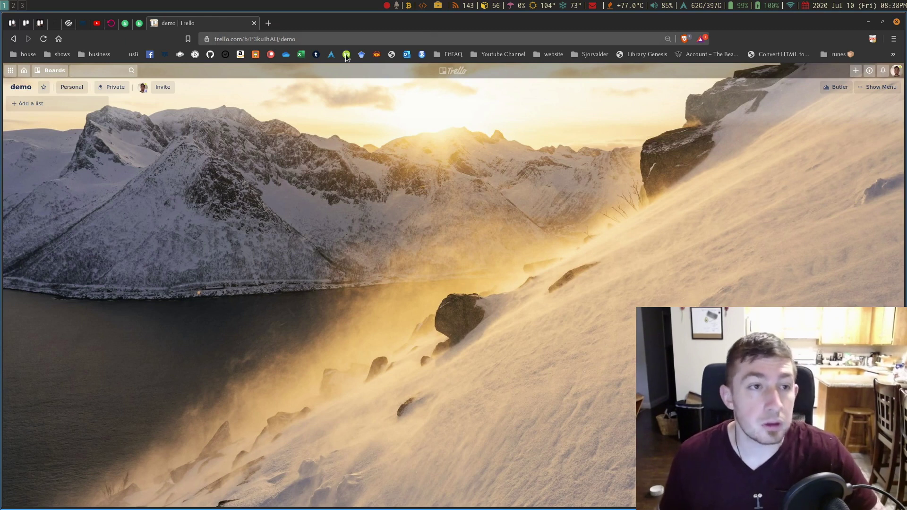
- Create four lists on the demo board named backlog, active, focus and completed
left_click(42, 109)
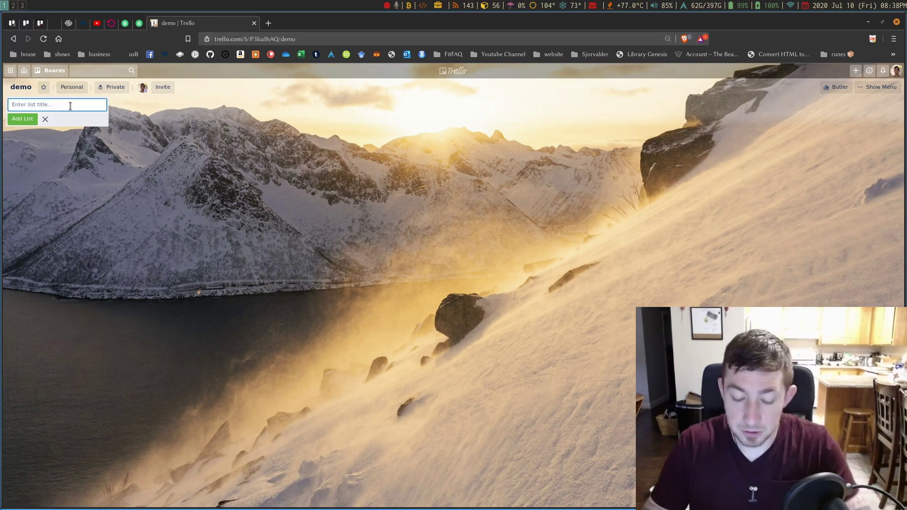
type("ba")
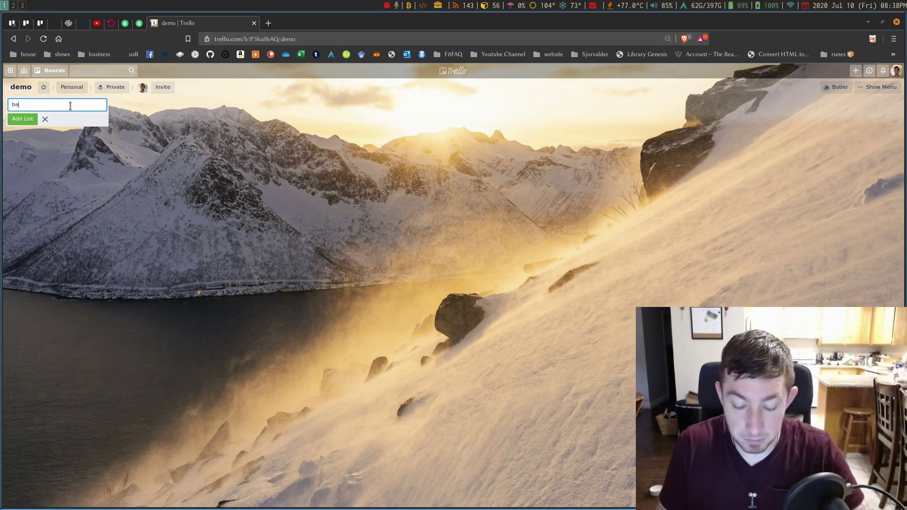
type("cklog")
key("Return")
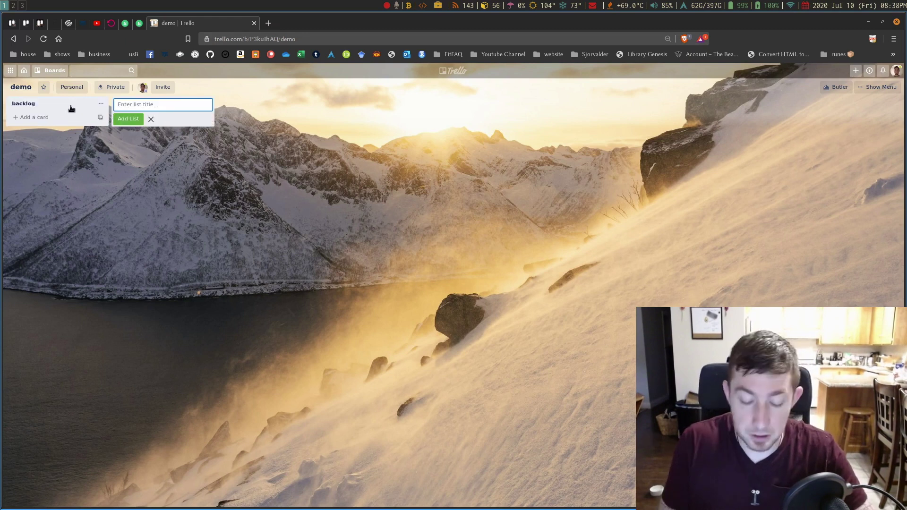
type("active")
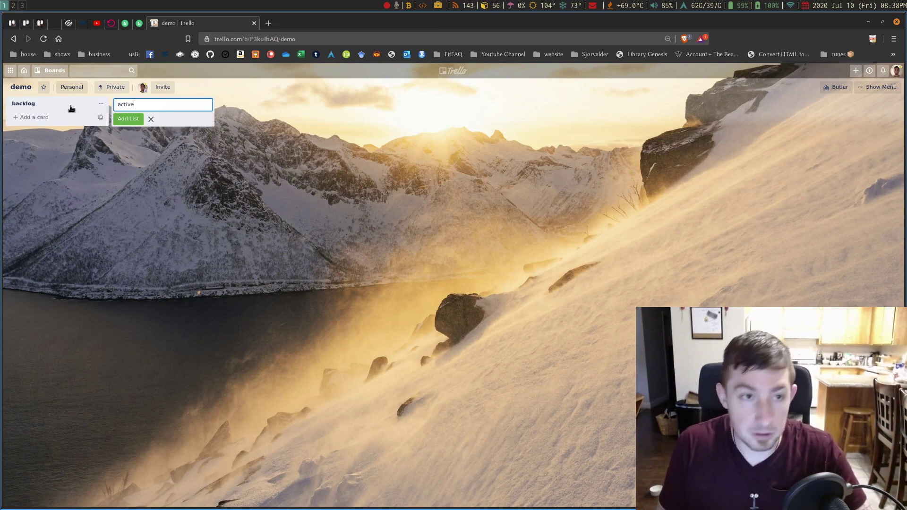
key("Return")
type("focus")
key("Return")
type("completed")
key("Return")
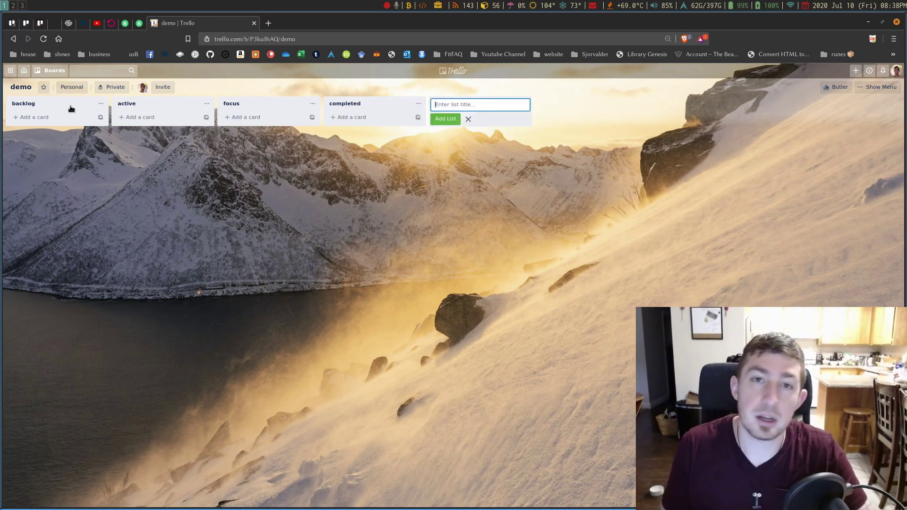
- Add a card titled "complete that one task" to the backlog list
left_click(48, 119)
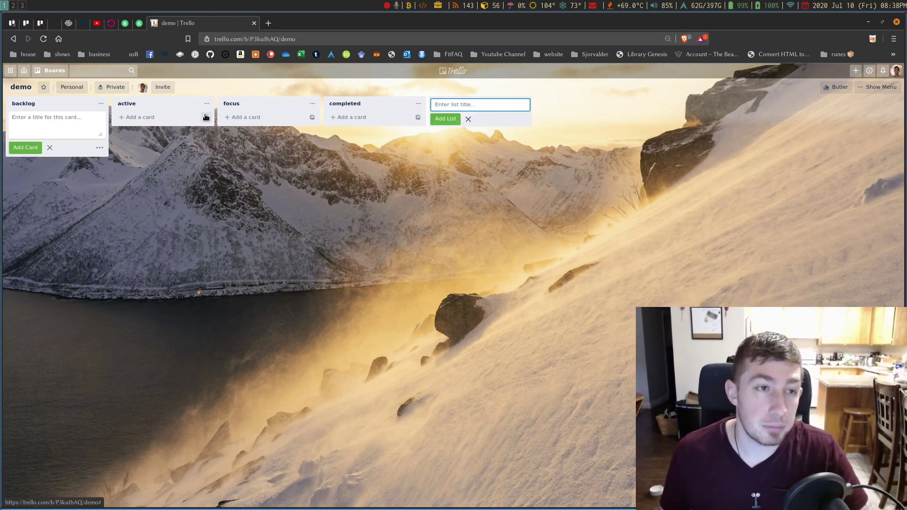
type("complete that o")
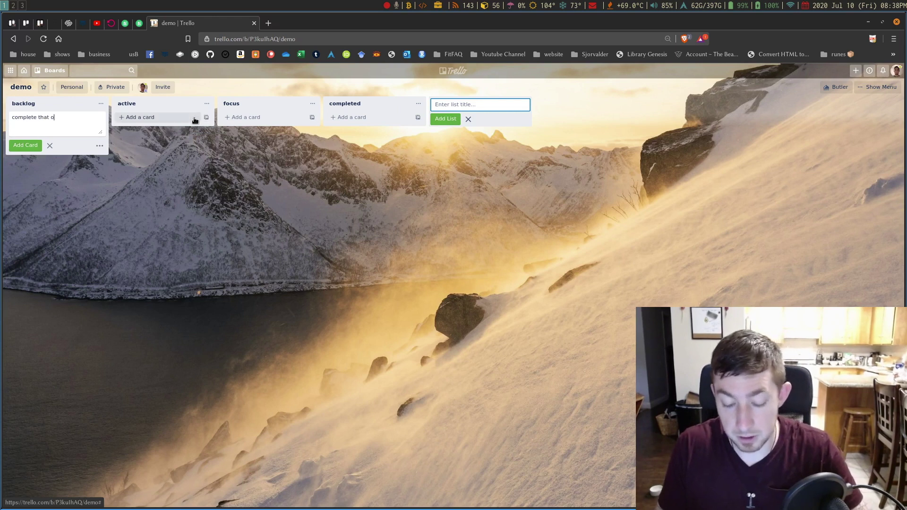
type("ne 1ask")
key("Return")
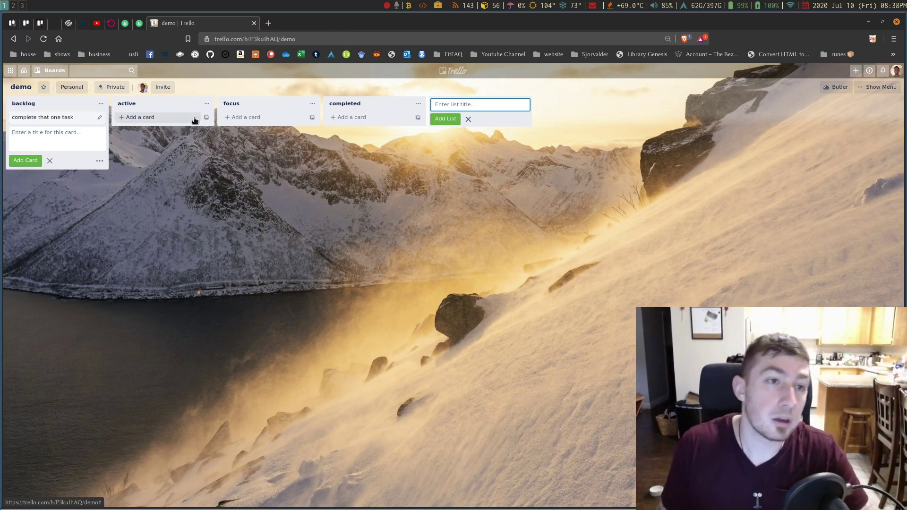
key("Escape")
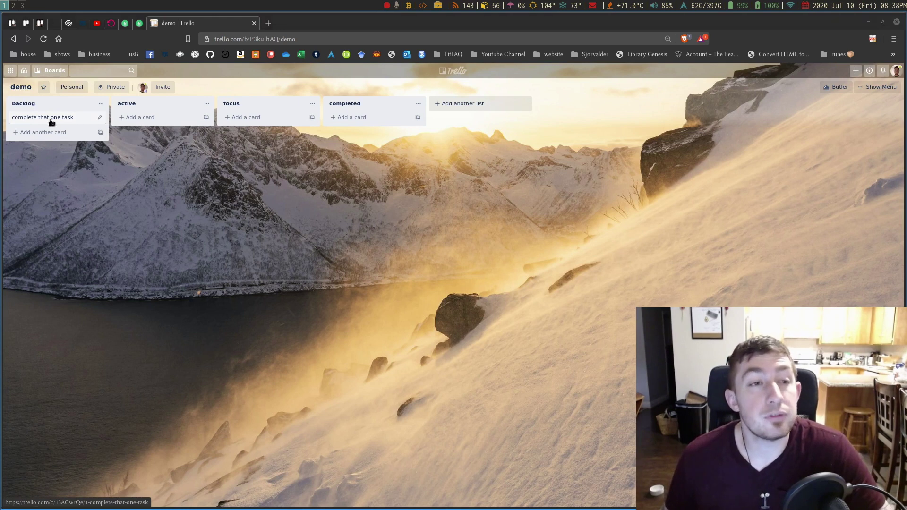
- Examine the board, list and position options for moving the "complete that one task" card
mouse_move(55, 119)
left_mouse_down()
mouse_move(180, 123)
mouse_move(222, 109)
mouse_move(64, 119)
left_mouse_up()
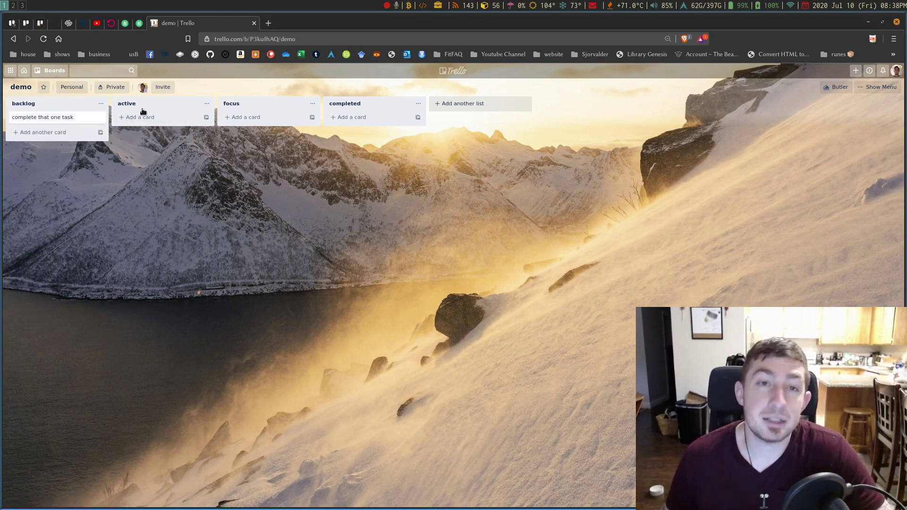
left_click(100, 118)
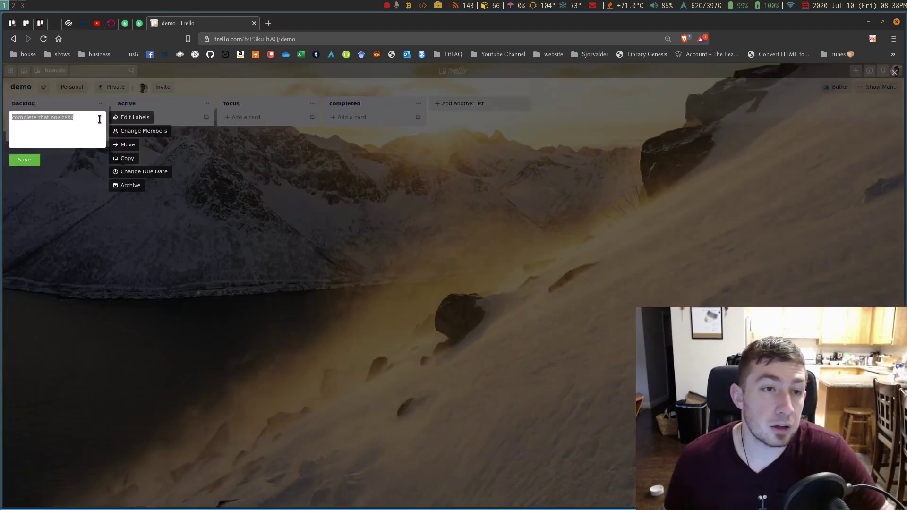
left_click(127, 145)
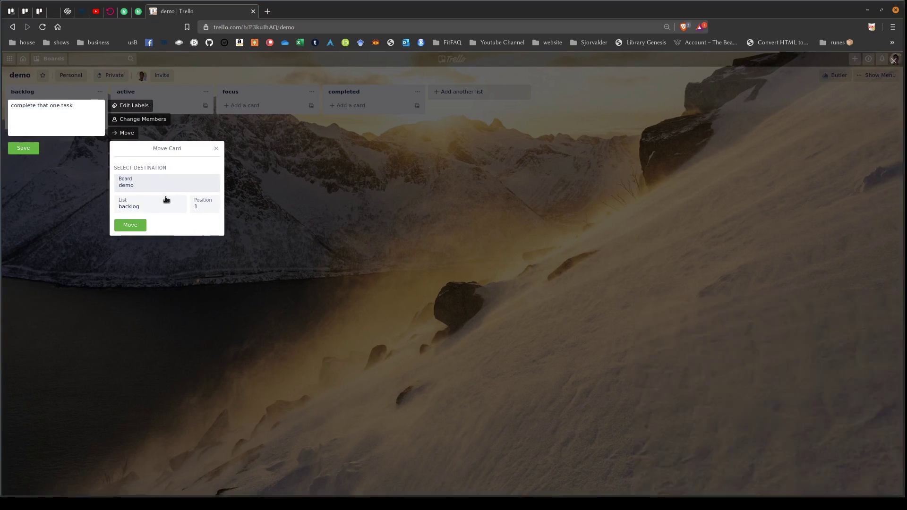
left_click(151, 198)
left_click(150, 184)
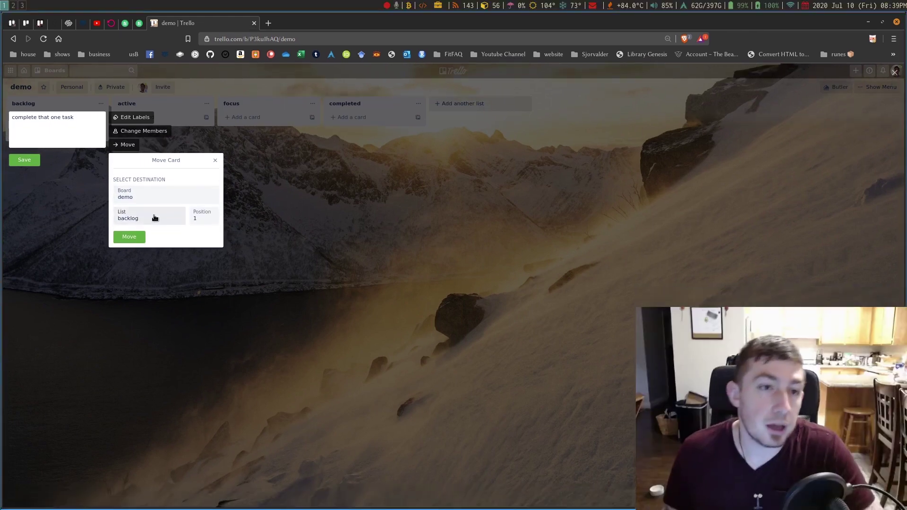
left_click(144, 216)
left_click(420, 241)
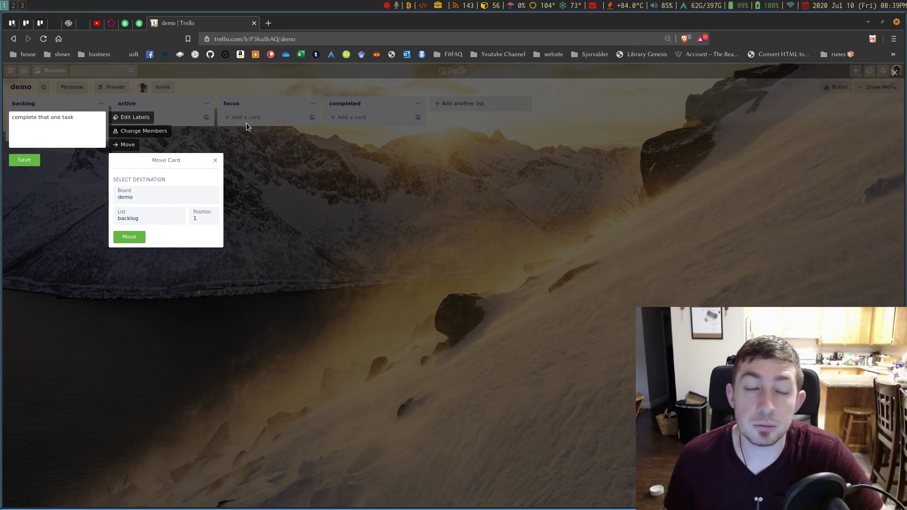
left_click(215, 161)
left_click(223, 152)
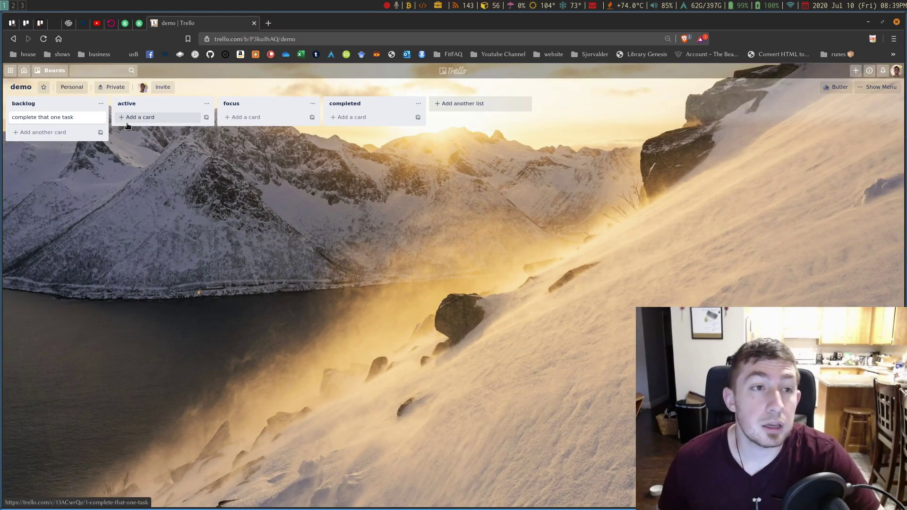
- Add a card titled "this is the reference" to the active list
left_click(159, 120)
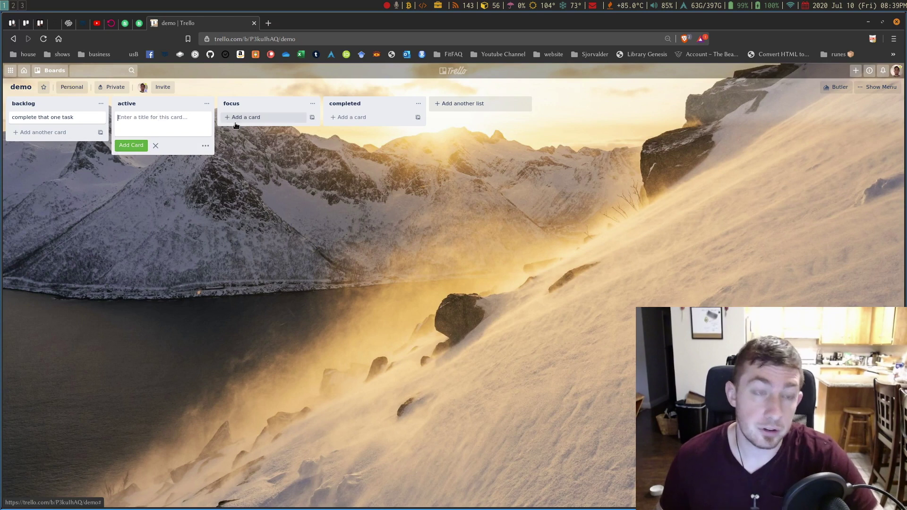
type("this is the reference")
key("Return")
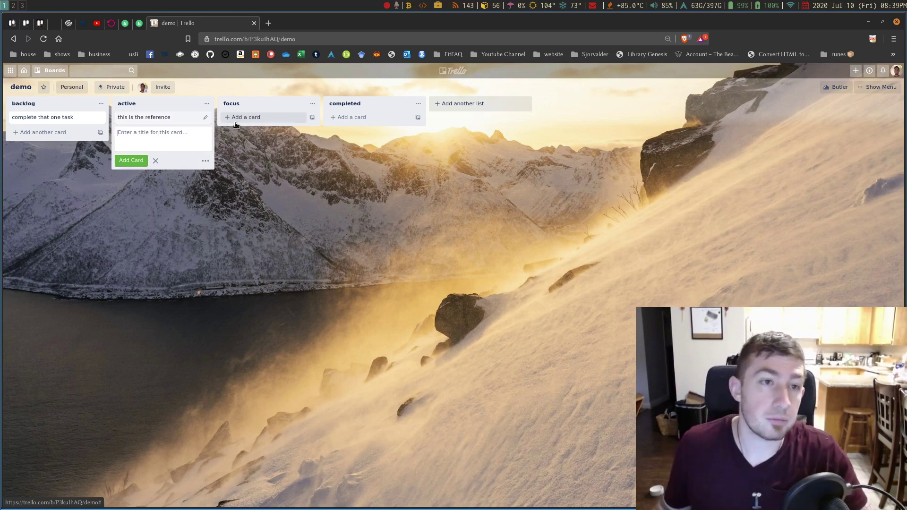
key("Escape")
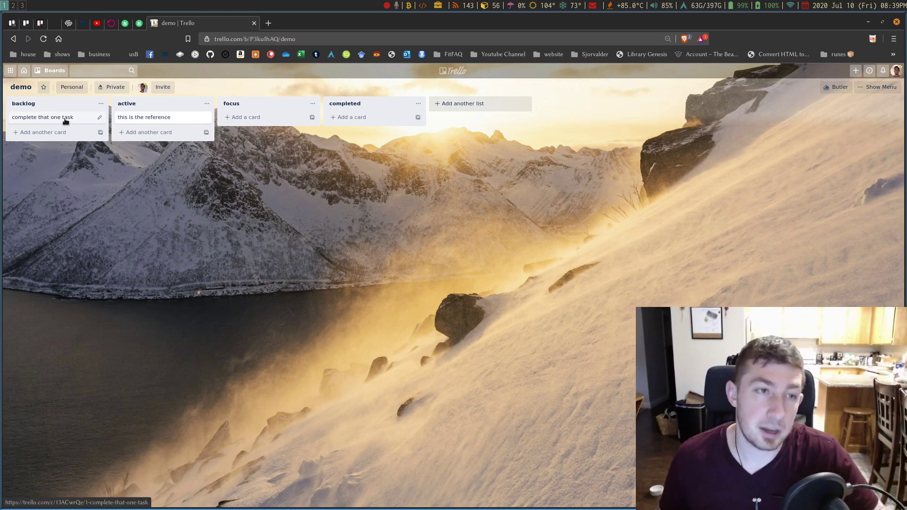
- Search for "this is the reference" as a card link for a comment on the "complete that one task" card
left_click(82, 125)
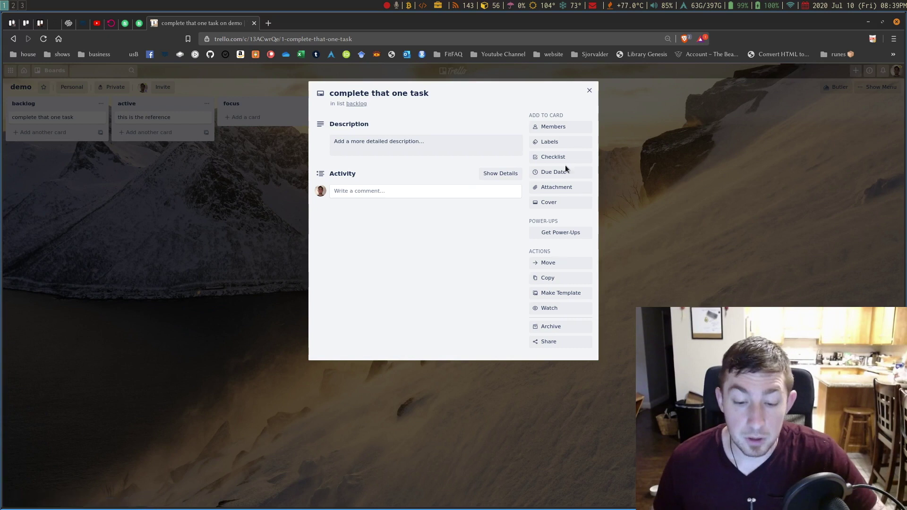
left_click(399, 190)
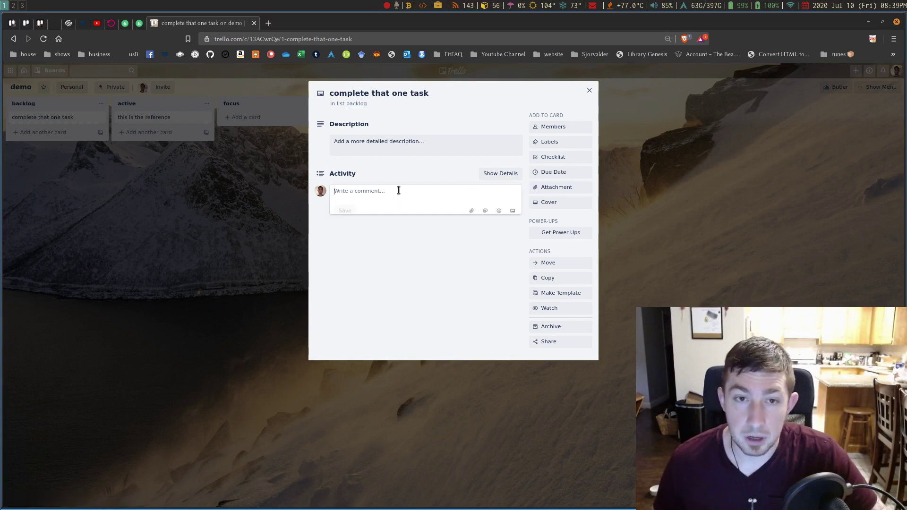
left_click(512, 209)
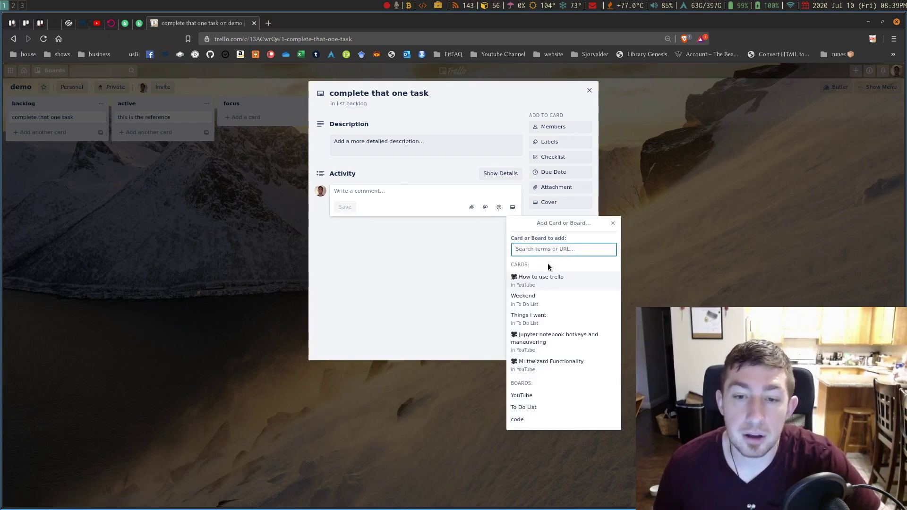
type("this")
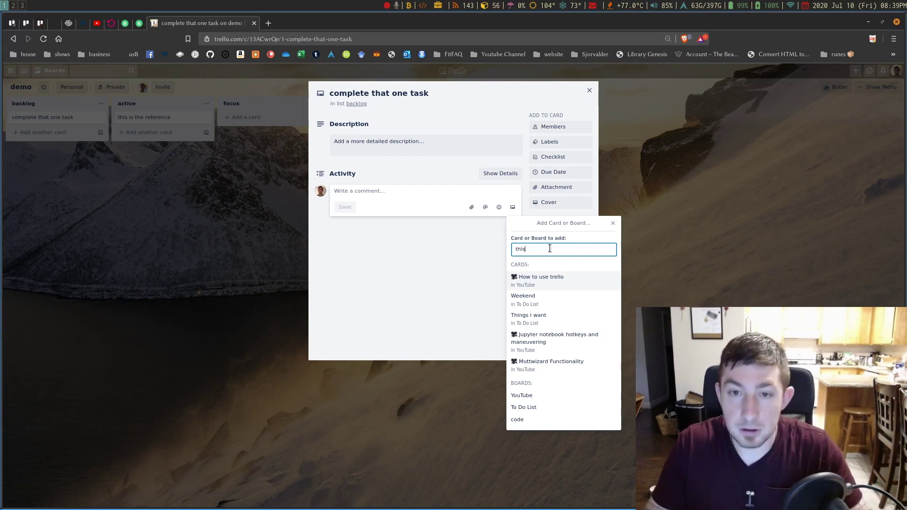
type(" is the r")
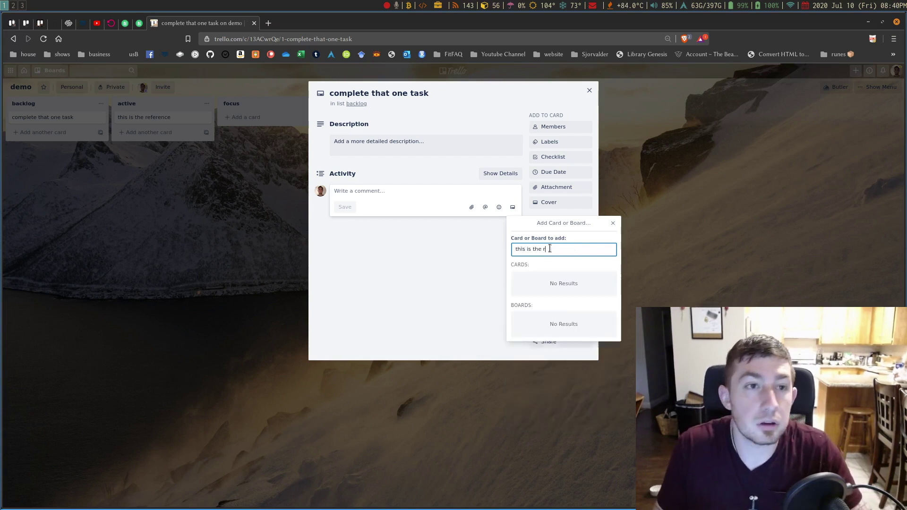
type("eference")
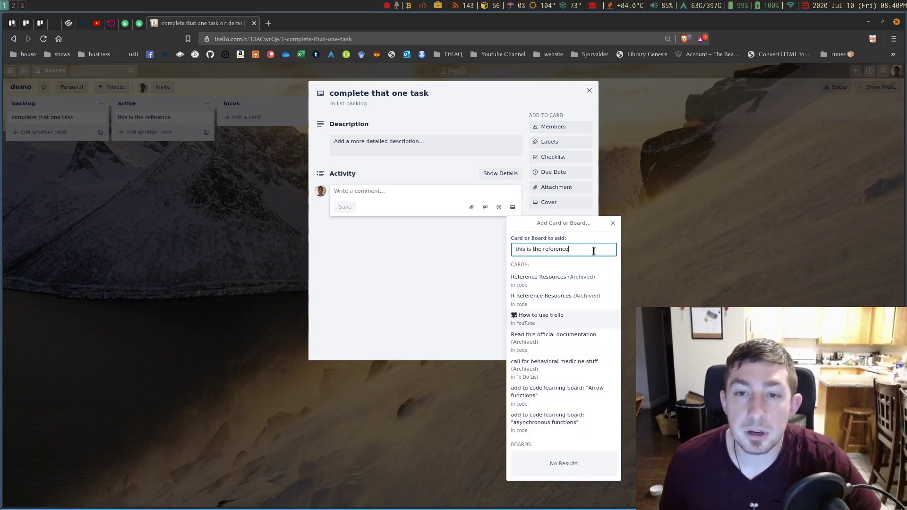
- Save a comment linking the demo board on the "complete that one task" card, and open the link
left_click_drag(570, 250, 514, 250)
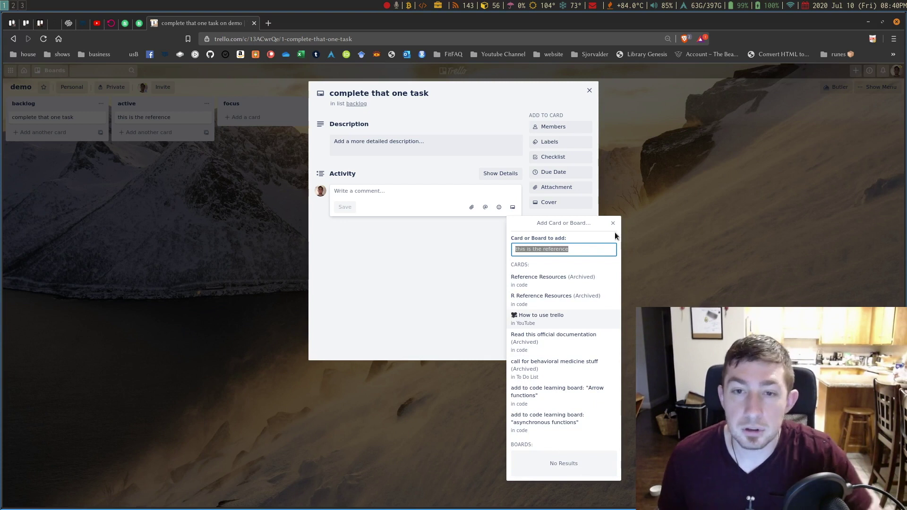
type("demo")
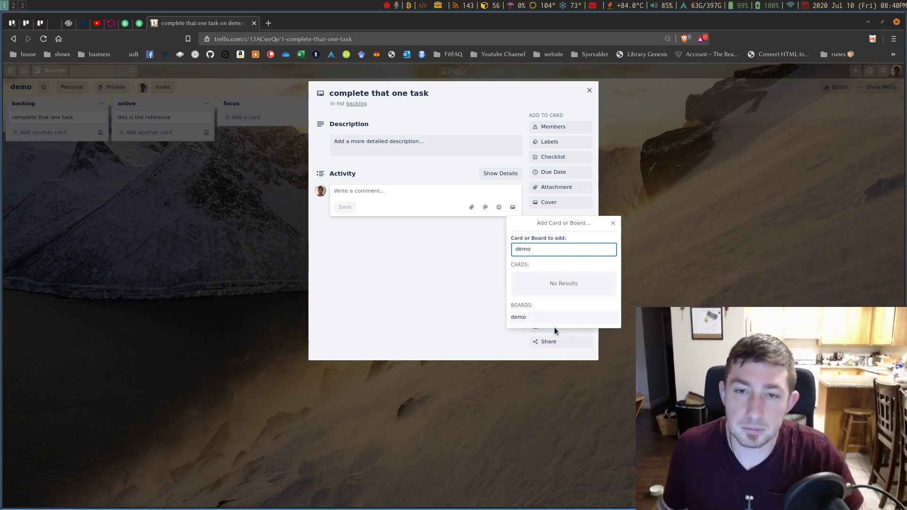
left_click(543, 316)
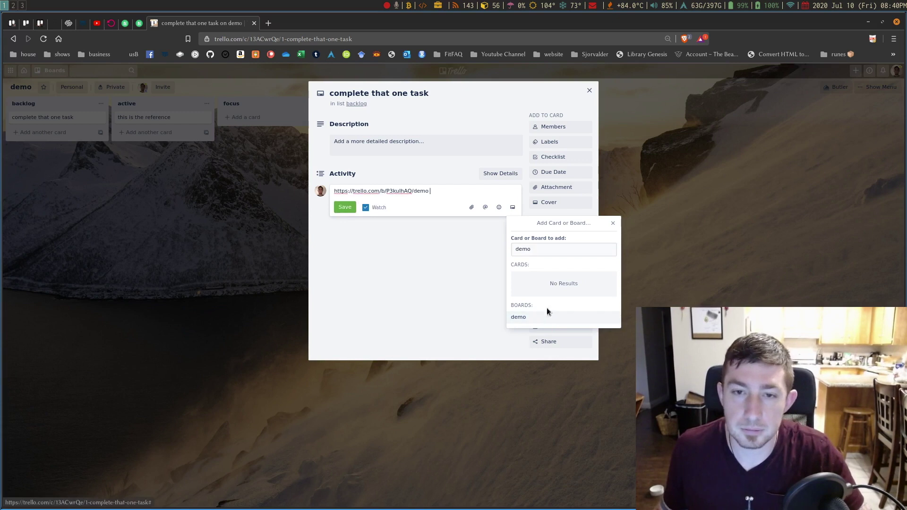
left_click(425, 237)
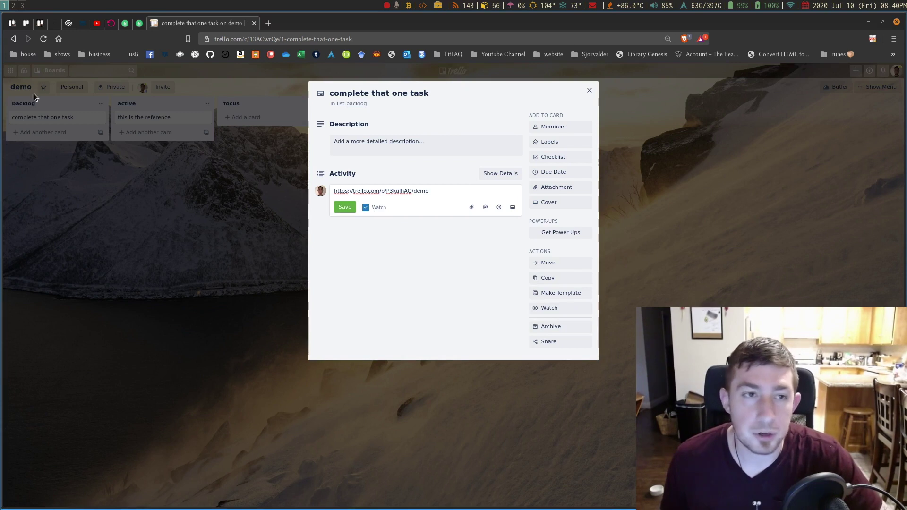
left_click(348, 207)
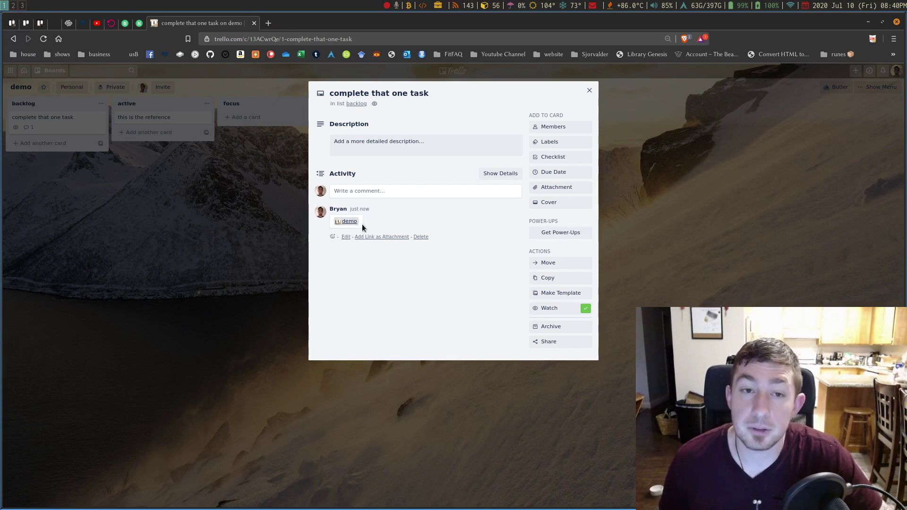
left_click(350, 222)
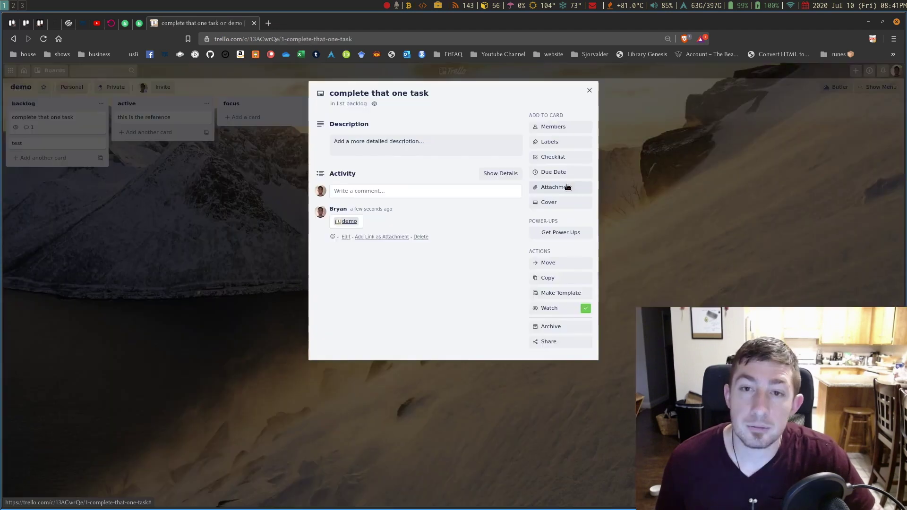
- Search Trello cards and boards for "test" as an attachment for the "complete that one task" card
left_click(567, 187)
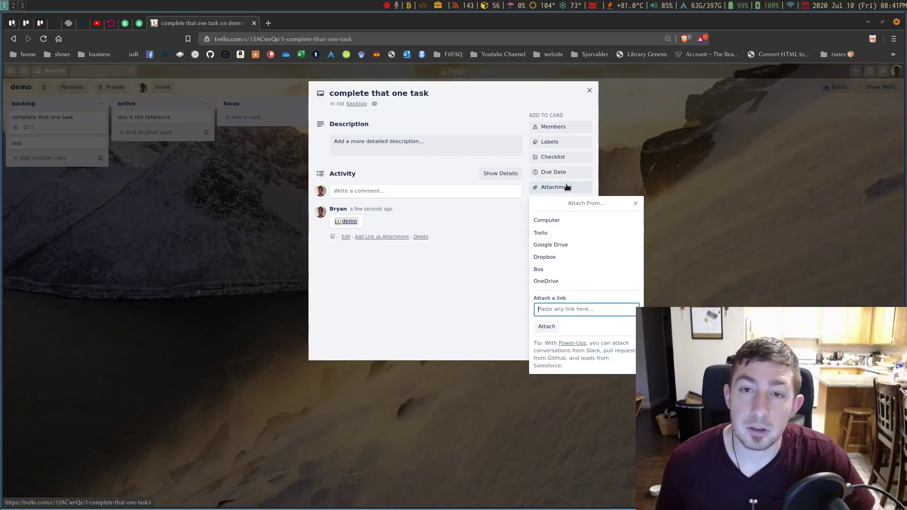
left_click(551, 233)
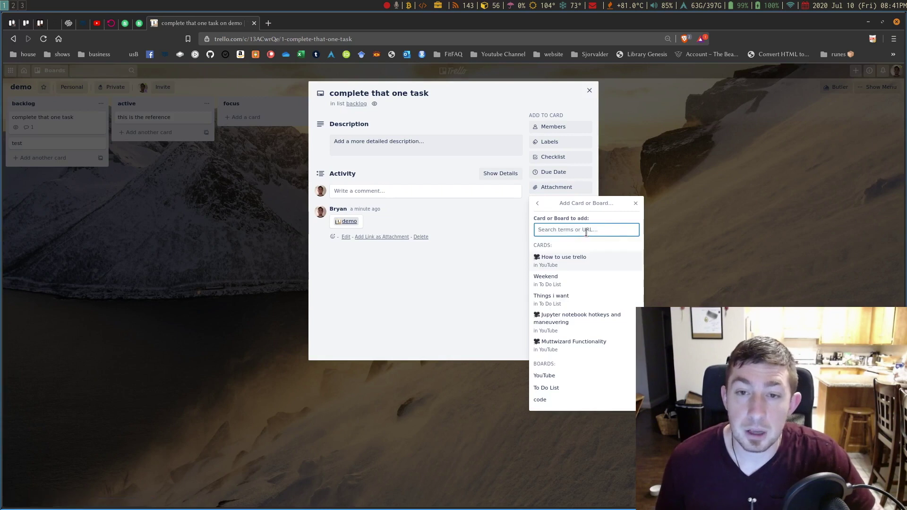
type("te")
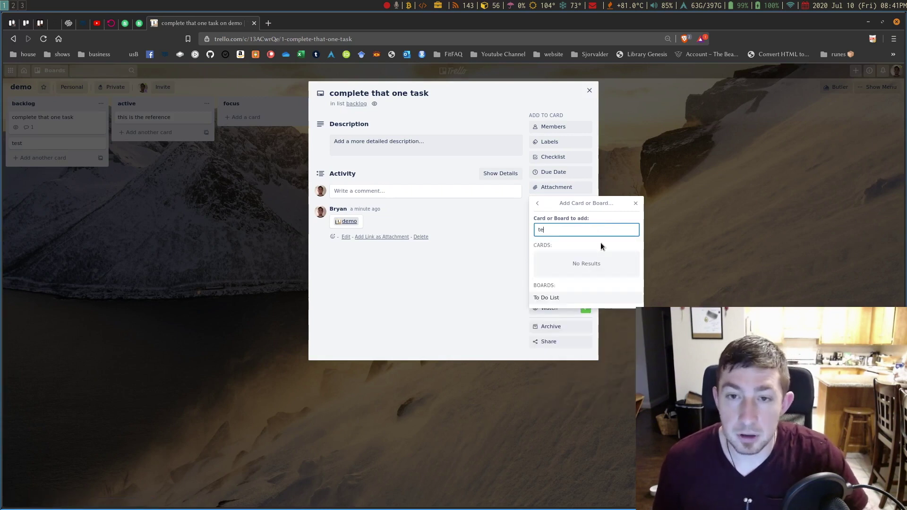
type("st")
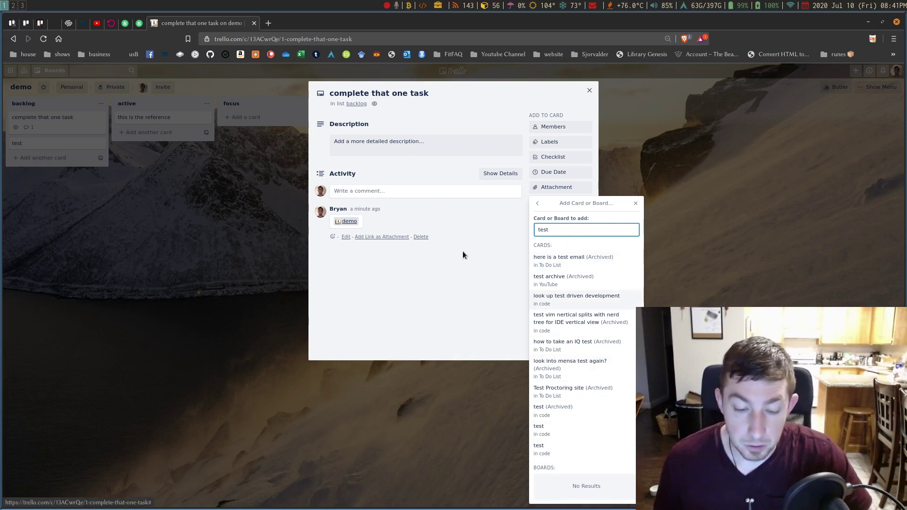
left_click(503, 229)
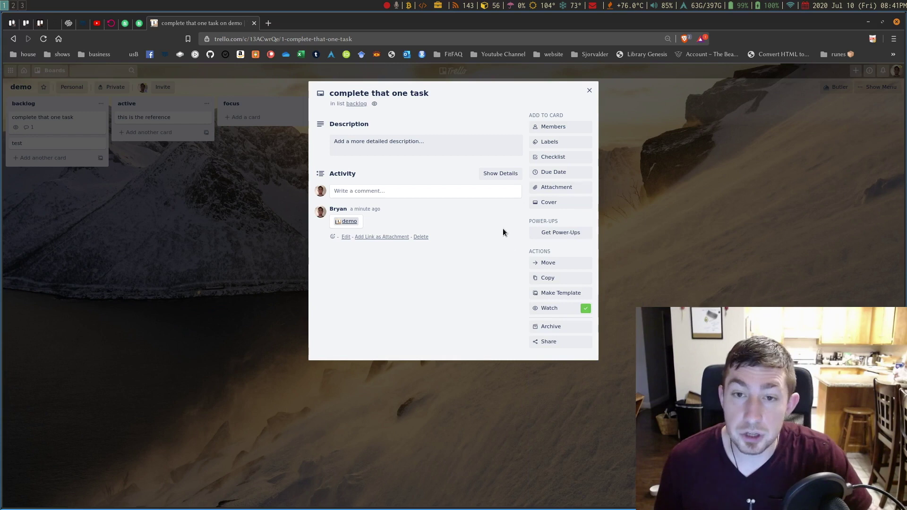
left_click(556, 342)
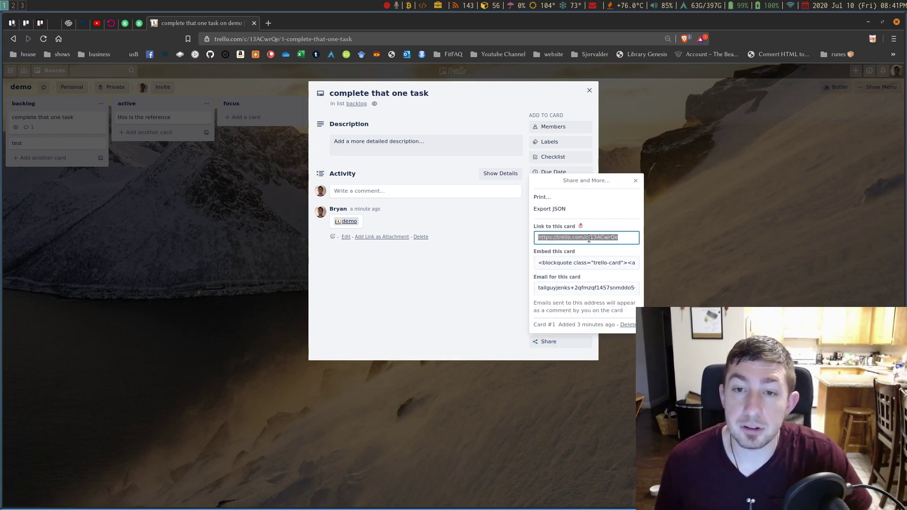
left_click(245, 192)
left_click(245, 192)
- Copy the share link of the "this is the reference" card in the active list
left_click(148, 116)
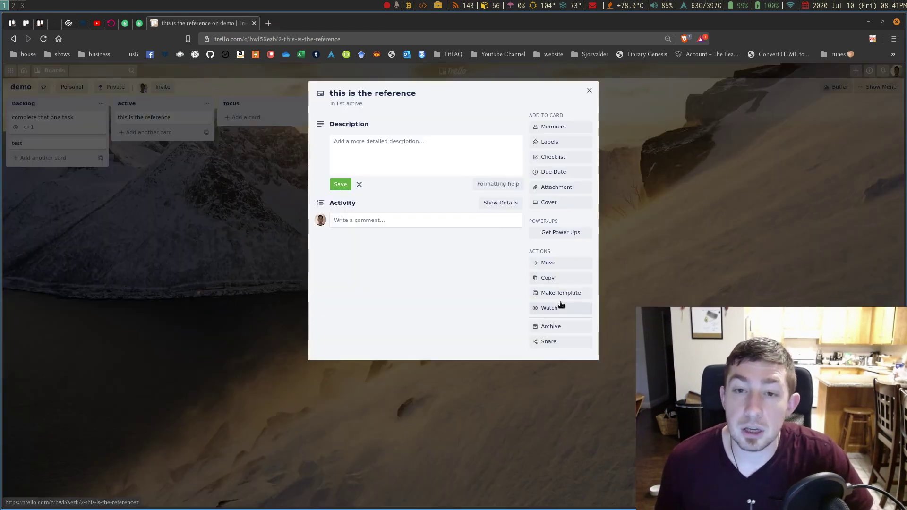
left_click(549, 342)
right_click(582, 239)
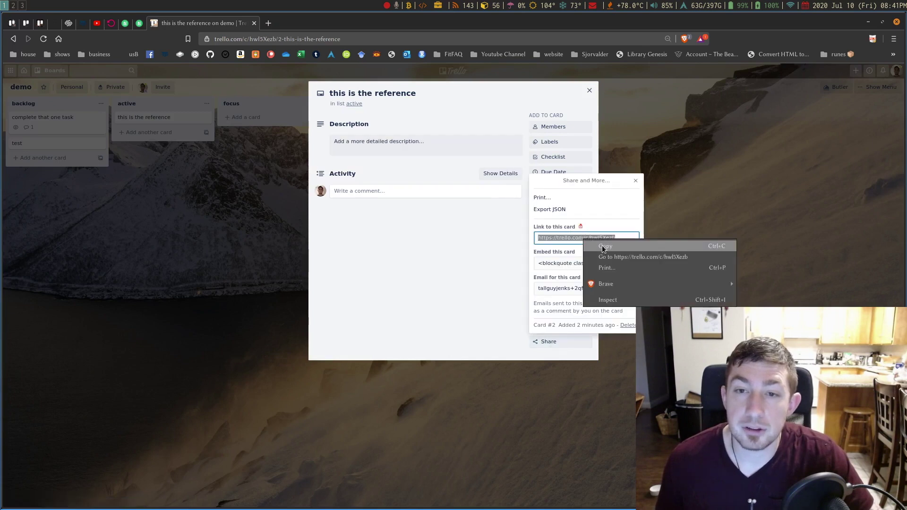
left_click(603, 248)
- Post the copied card link as a comment on the "complete that one task" card
left_click(208, 204)
left_click(62, 122)
left_click(61, 119)
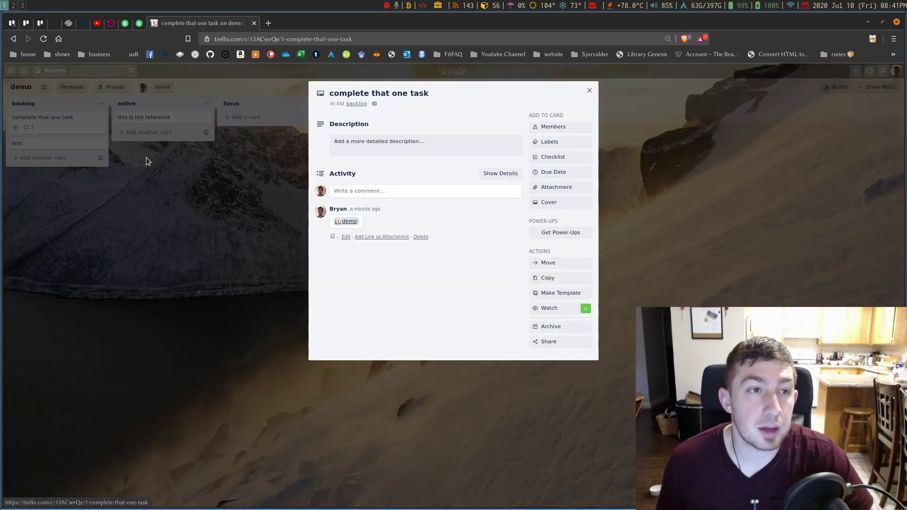
left_click(556, 189)
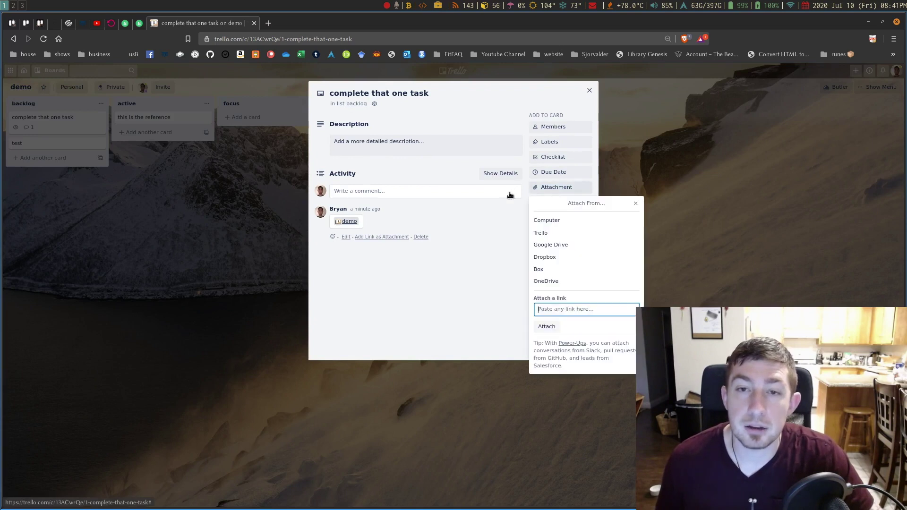
left_click(461, 202)
left_click(444, 187)
key("ctrl+v")
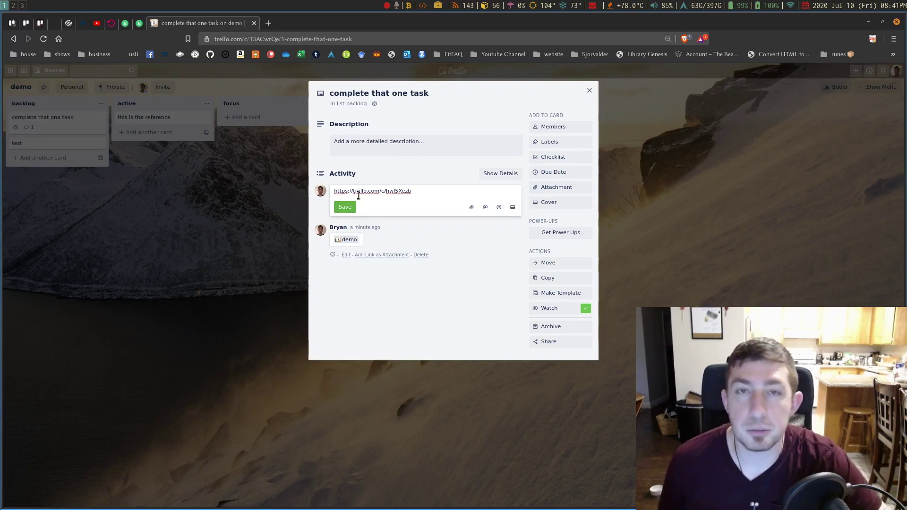
left_click(346, 210)
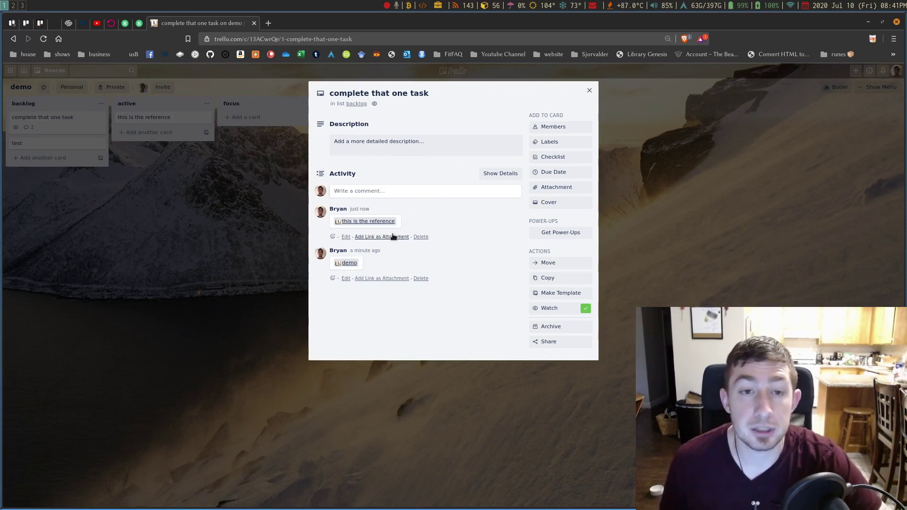
- Follow the comment's link to the "this is the reference" card and add a checklist there with the copied card link as its item
left_click(366, 222)
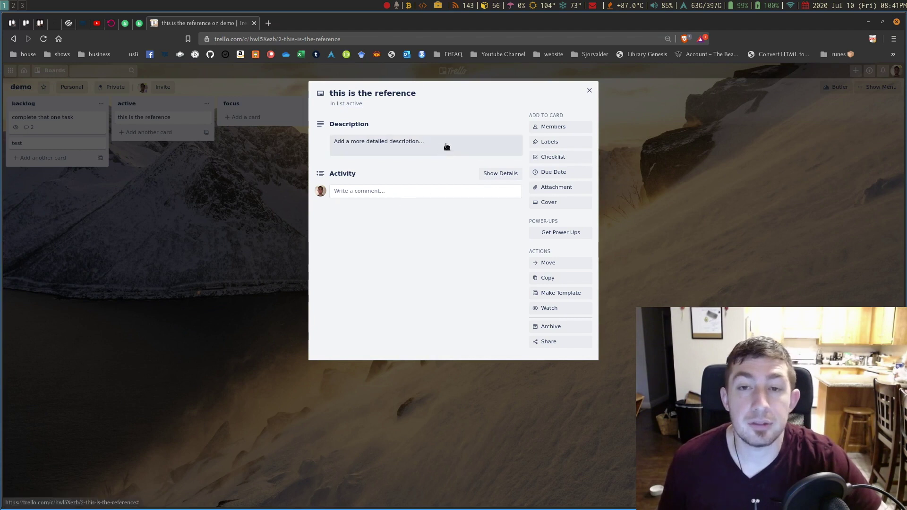
left_click(556, 161)
left_click(559, 216)
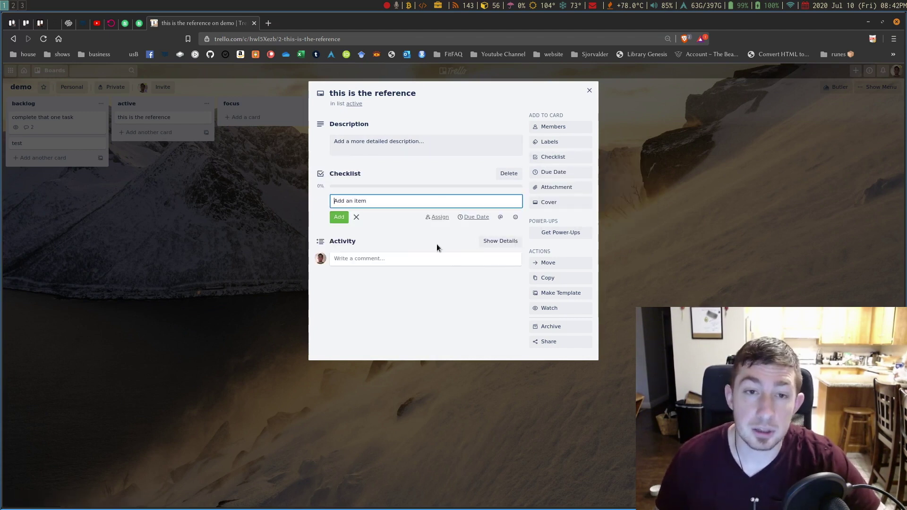
key("ctrl+v")
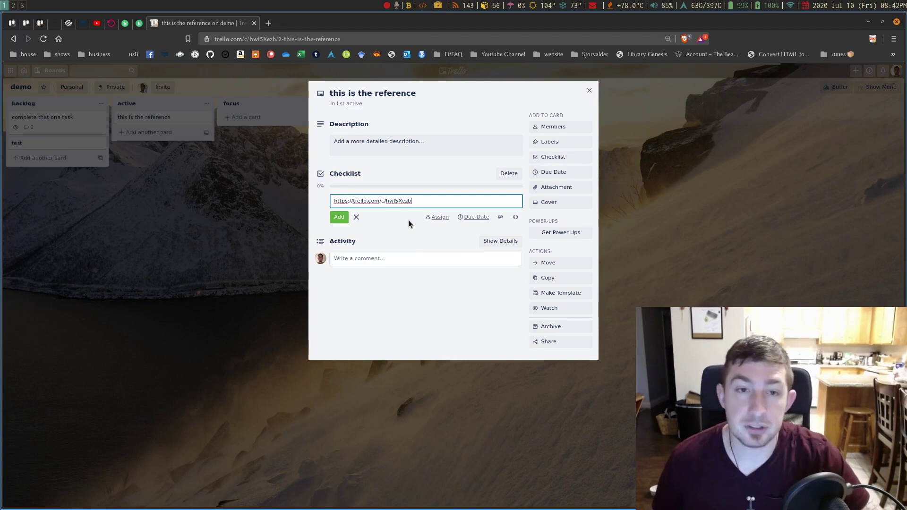
left_click(340, 217)
- Toggle the linked checklist item to complete and back to incomplete, and close the card
left_click(320, 196)
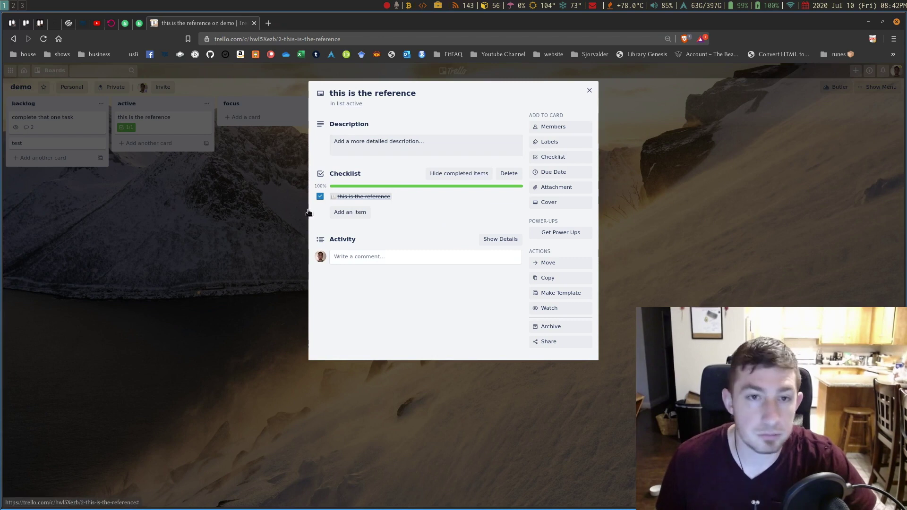
left_click(320, 196)
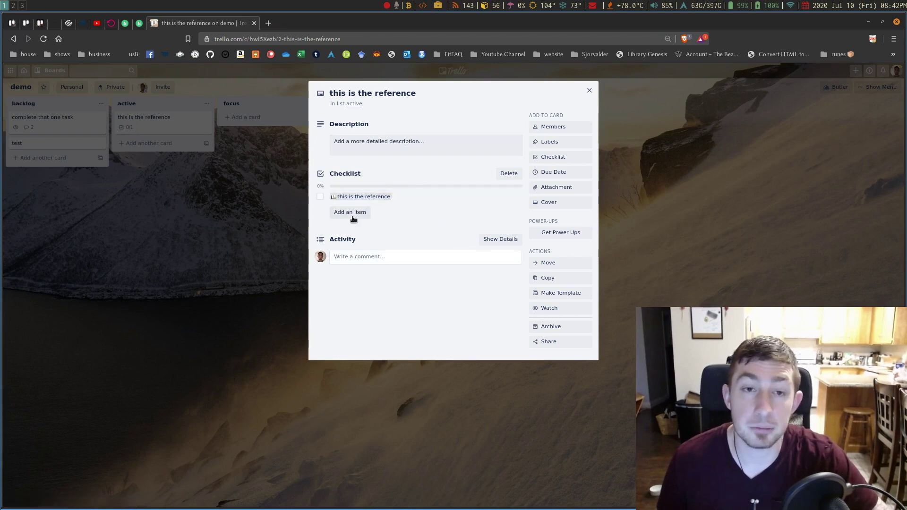
key("Escape")
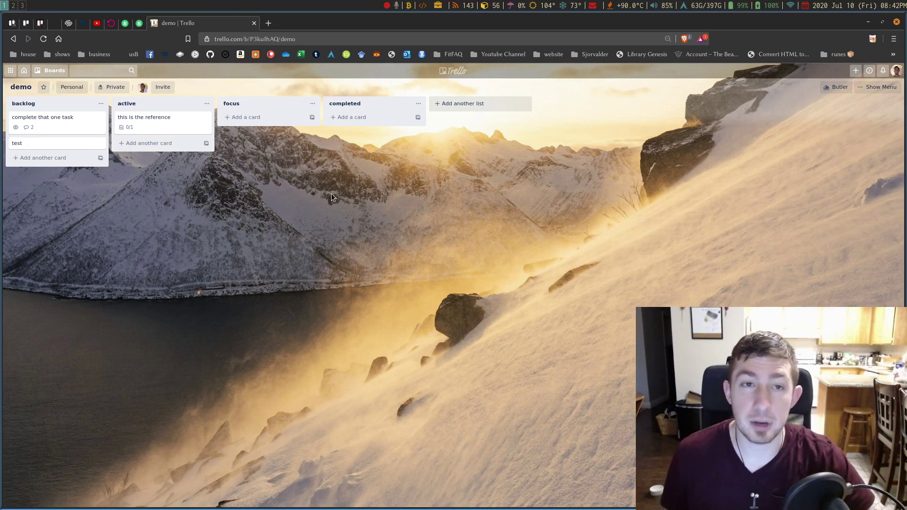
- View the board members who can be assigned to the "this is the reference" card, and close the card
left_click(168, 124)
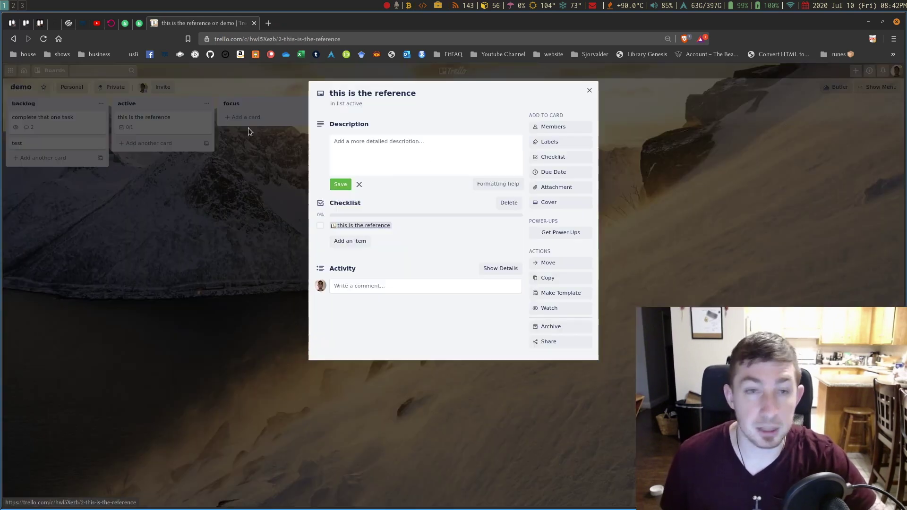
left_click(553, 126)
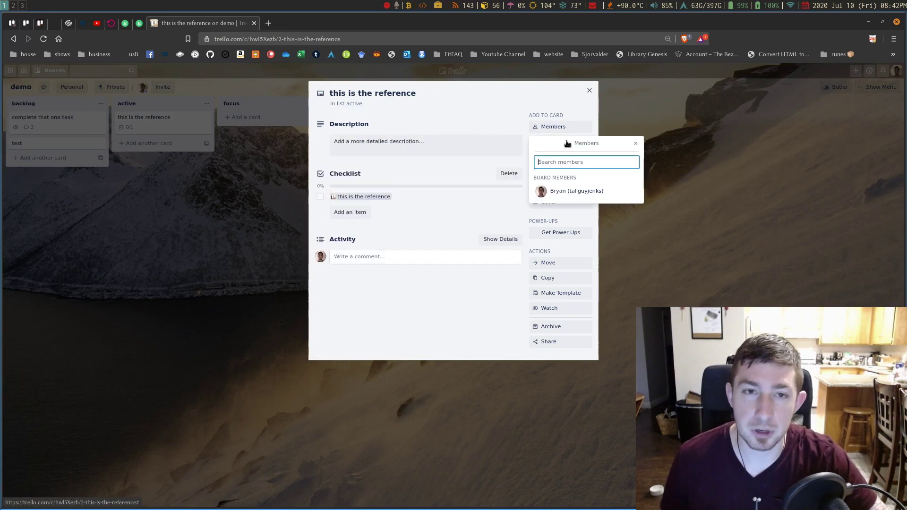
left_click(685, 117)
left_click(262, 180)
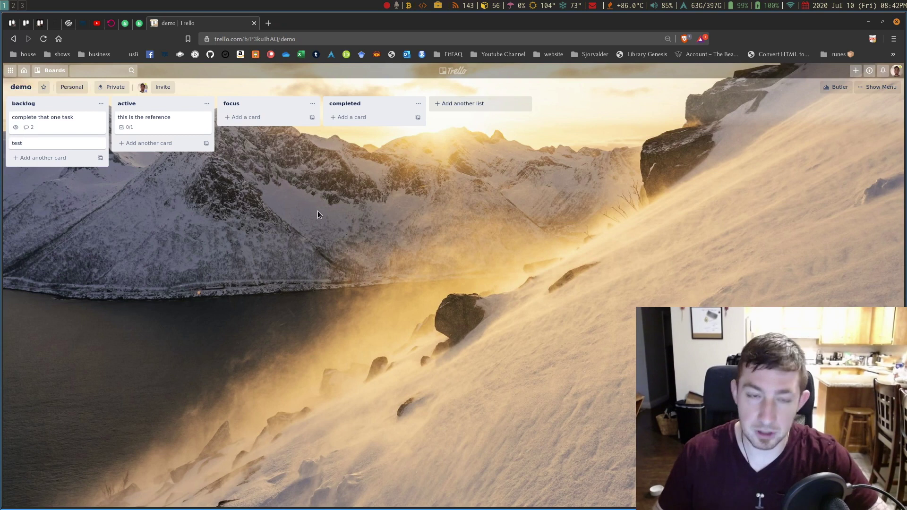
- Look through the keyboard shortcuts overview and assign yourself to the "this is the reference" card
key("shift+slash")
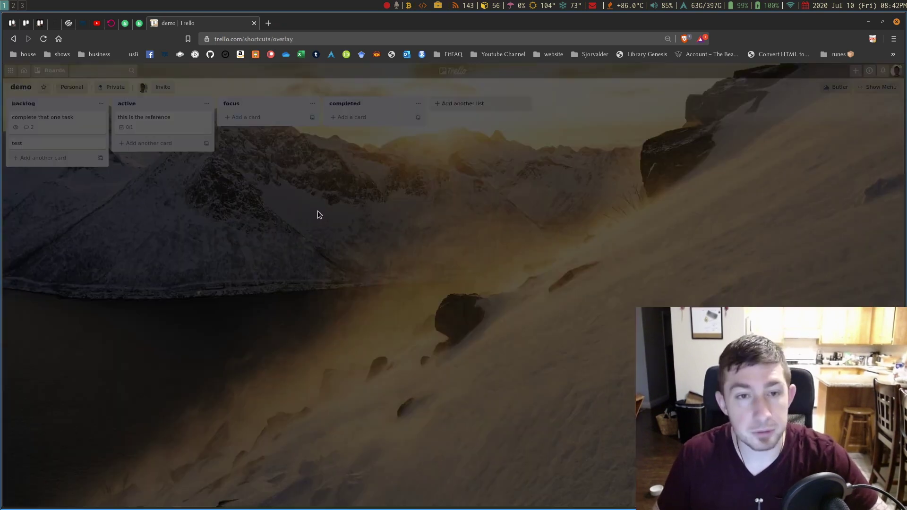
scroll(499, 179, "down", 5)
scroll(501, 182, "up", 5)
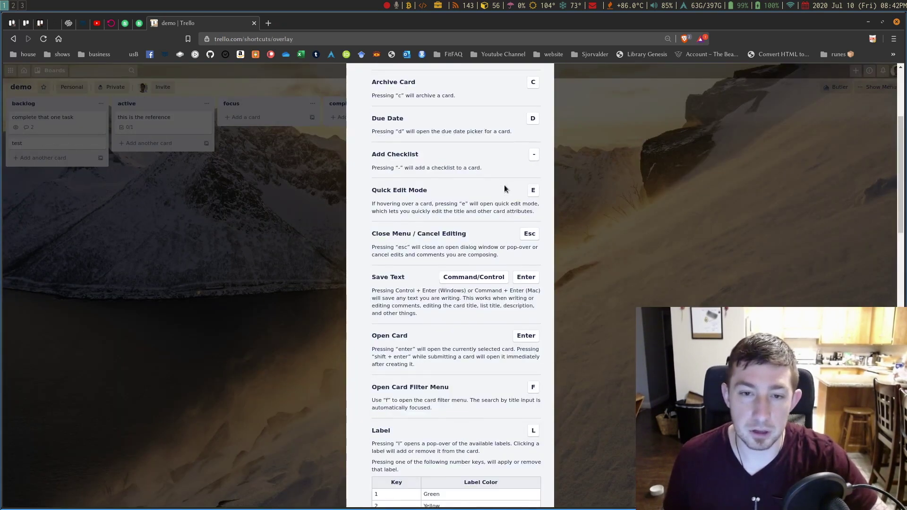
left_click(348, 186)
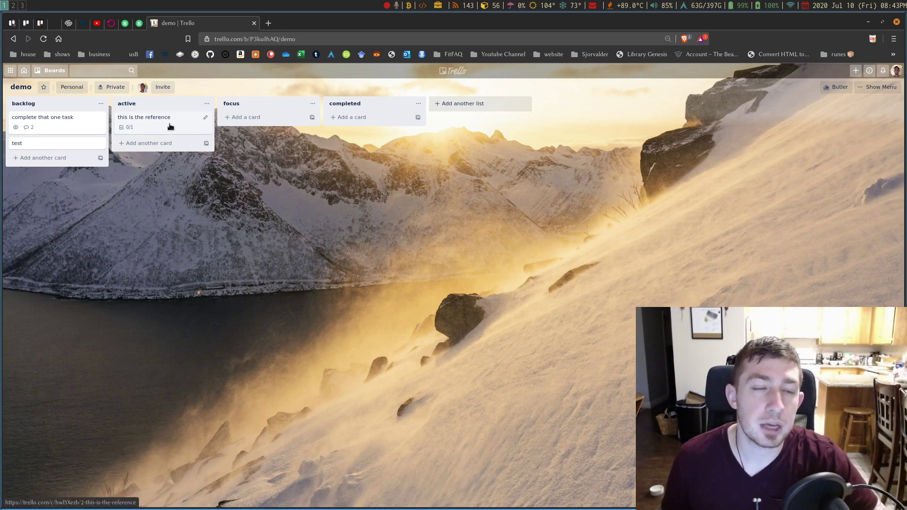
key("space")
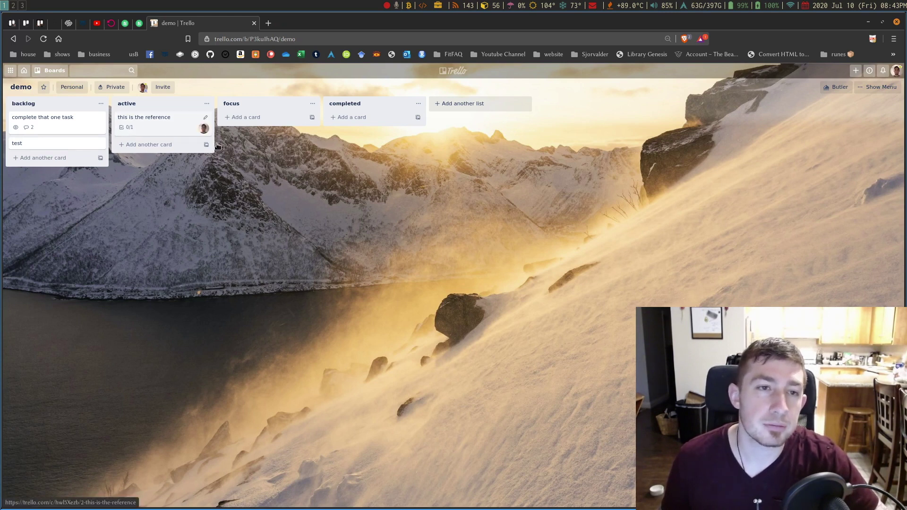
- Open the "this is the reference" card and look at its description editor and formatting help option
left_click(203, 134)
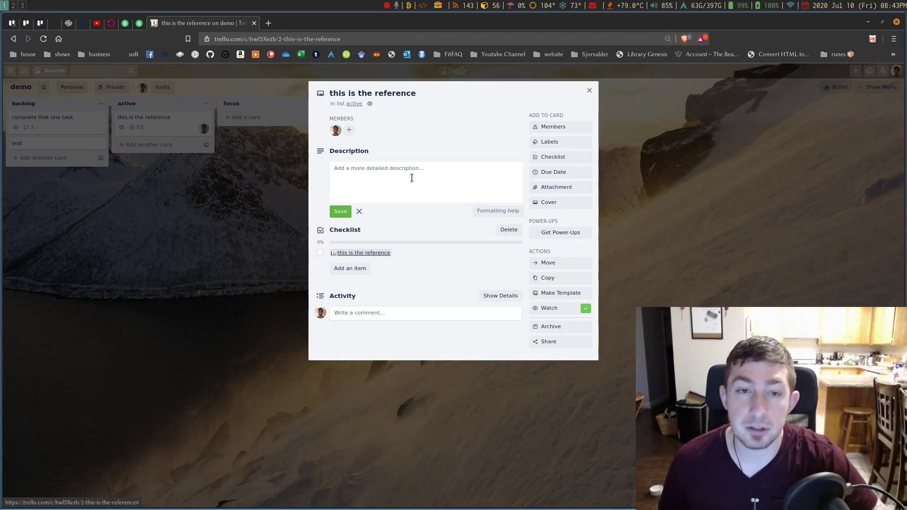
left_click(390, 178)
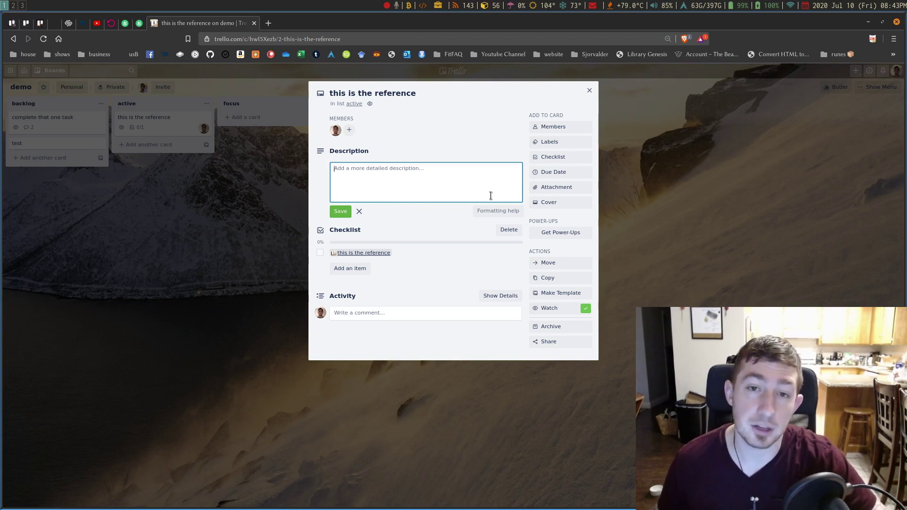
left_click(491, 211)
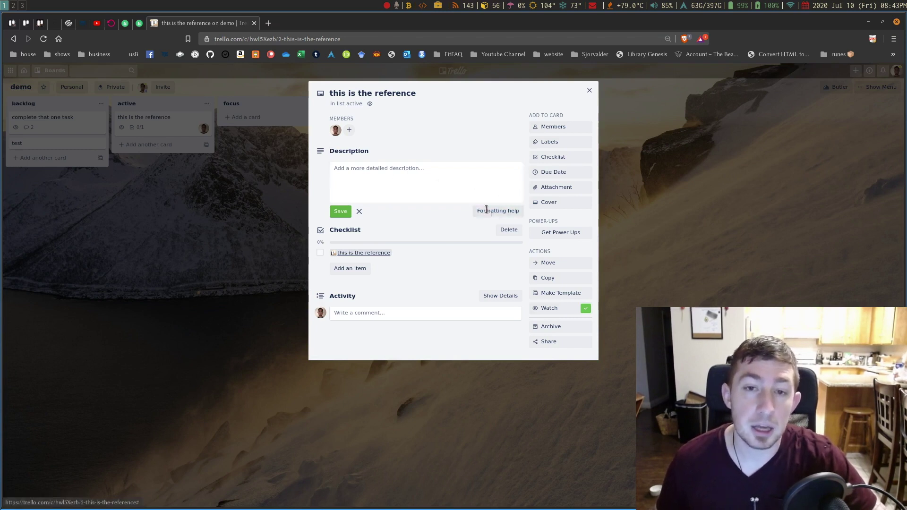
left_click(375, 283)
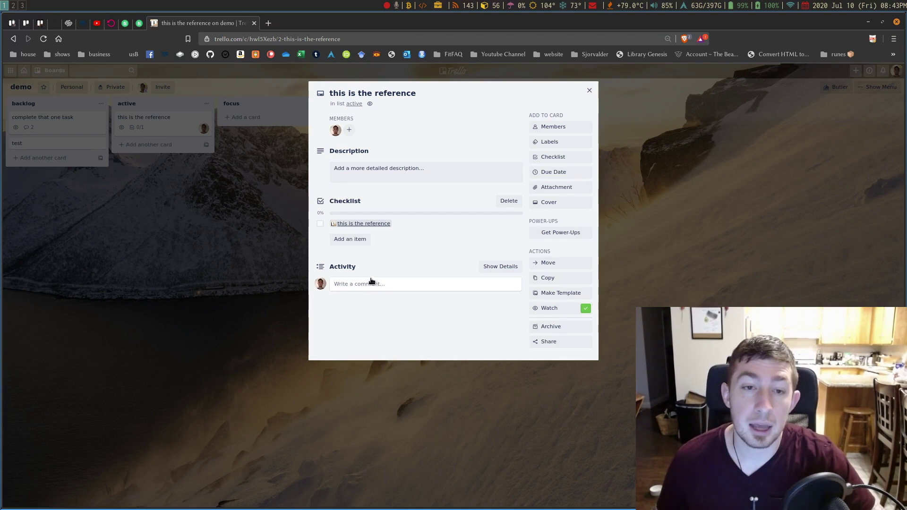
- Post two comments on the card: "hey did you fix that one thing" and "yeah its done move forward"
left_click(391, 284)
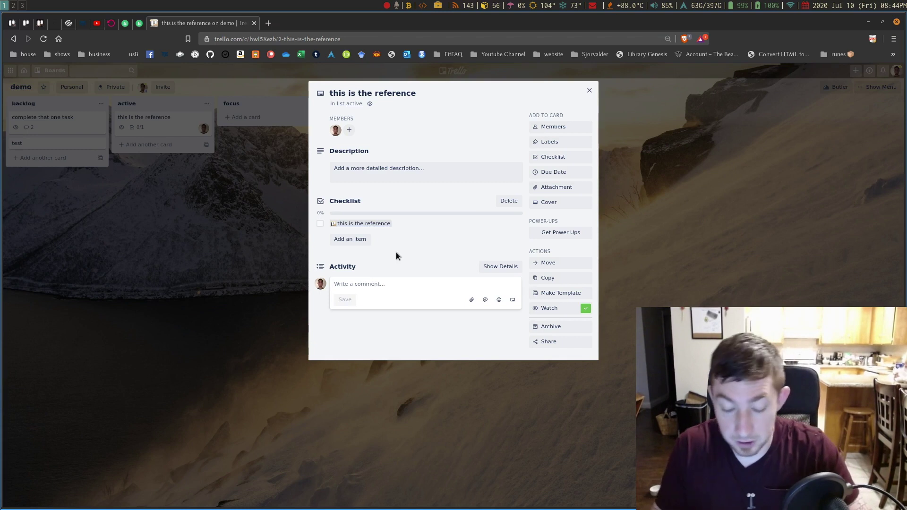
type("hey did you fix that one thing")
key("Return")
key("ctrl+Return")
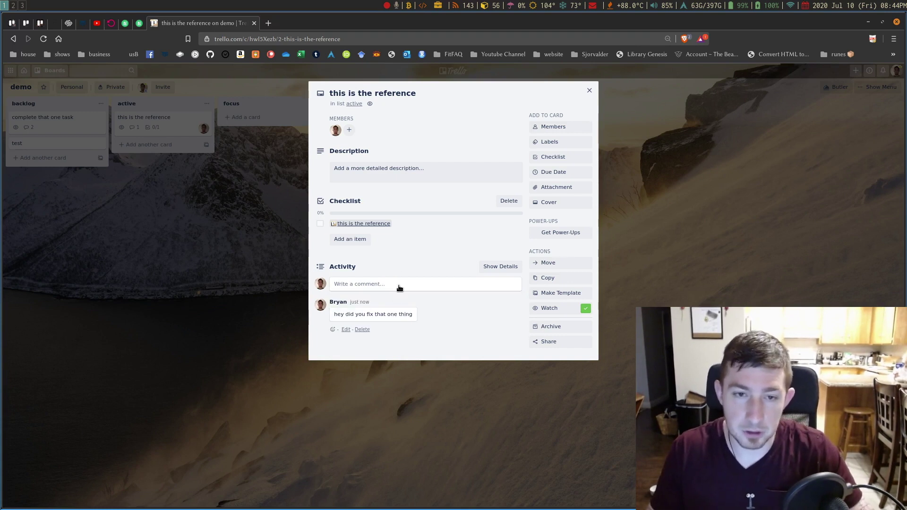
left_click(399, 287)
type("yeah its done move forward")
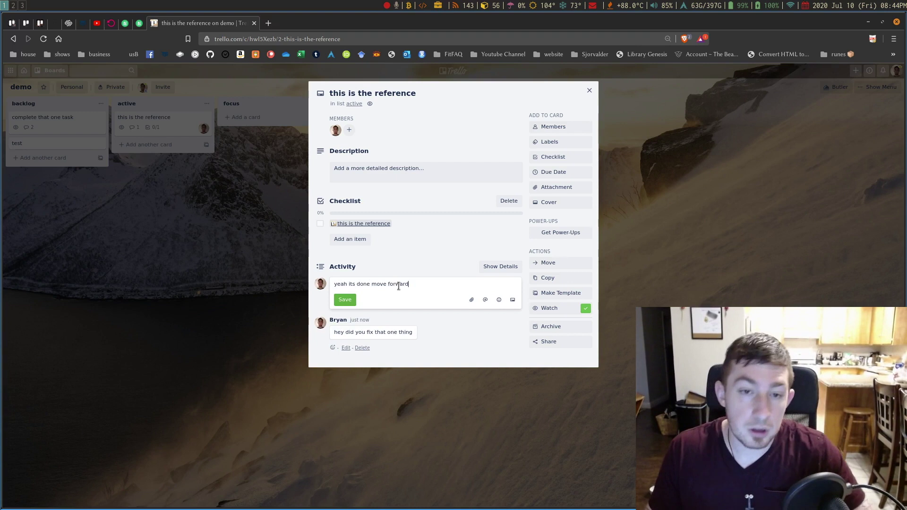
key("ctrl+Return")
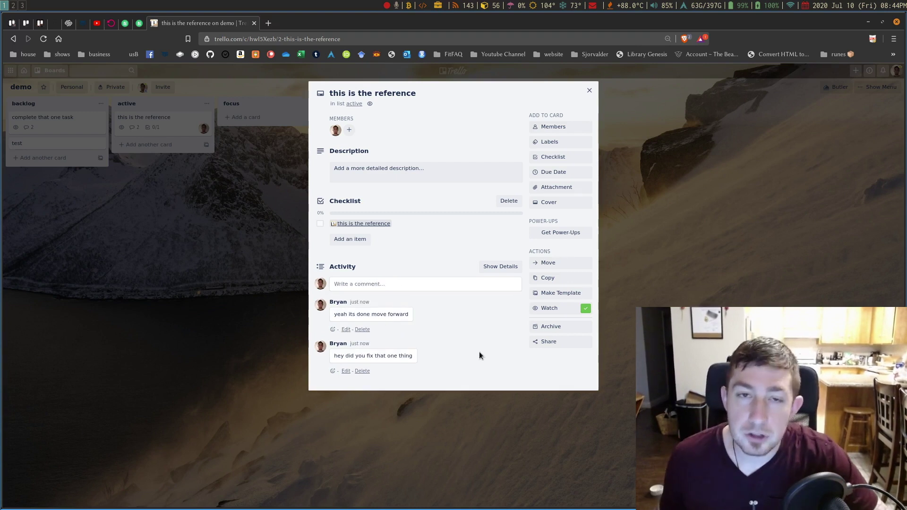
- Mark the linked checklist item as complete and close the "this is the reference" card
left_click(321, 224)
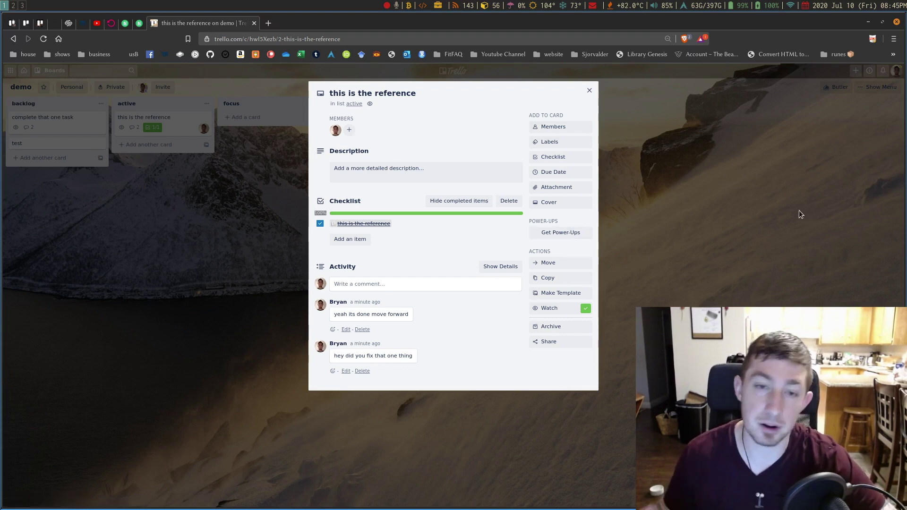
left_click(589, 91)
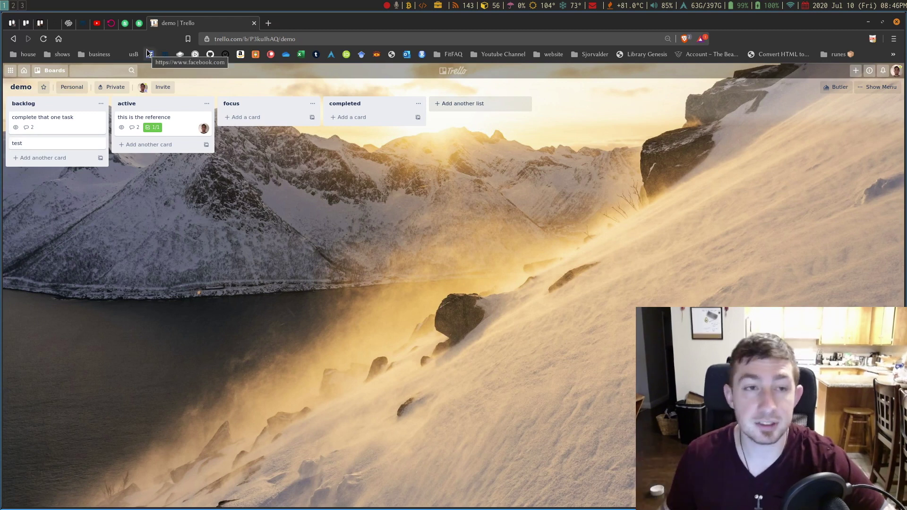
- Add a checklist titled "list 1" to the "test" card in the backlog list
left_click(67, 145)
left_click(557, 159)
type("list 1")
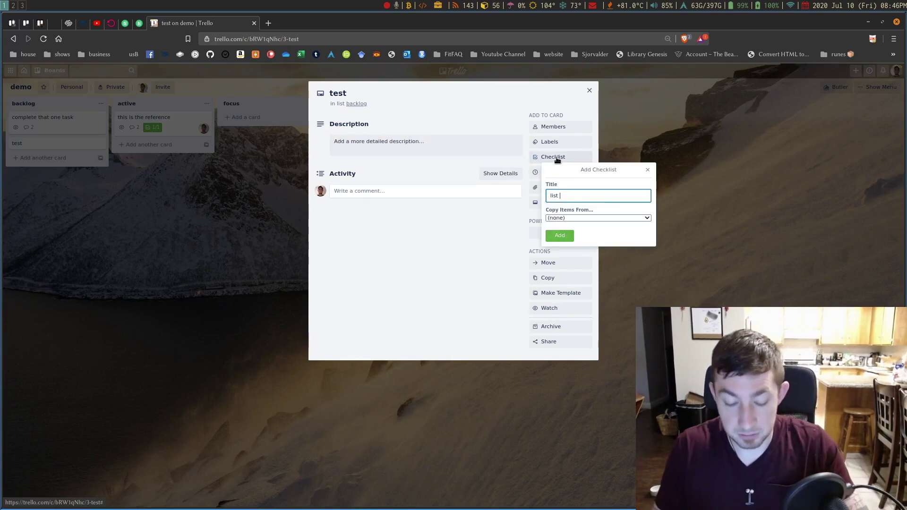
key("Return")
- Add the items "ites m1", "item 2" and "item 3" to the "list 1" checklist
type("ite")
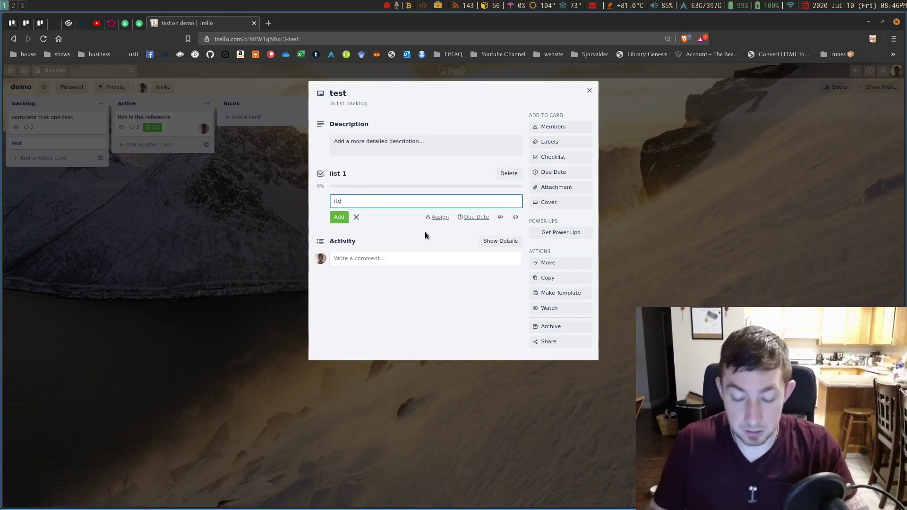
type("s m1")
key("Return")
type("items")
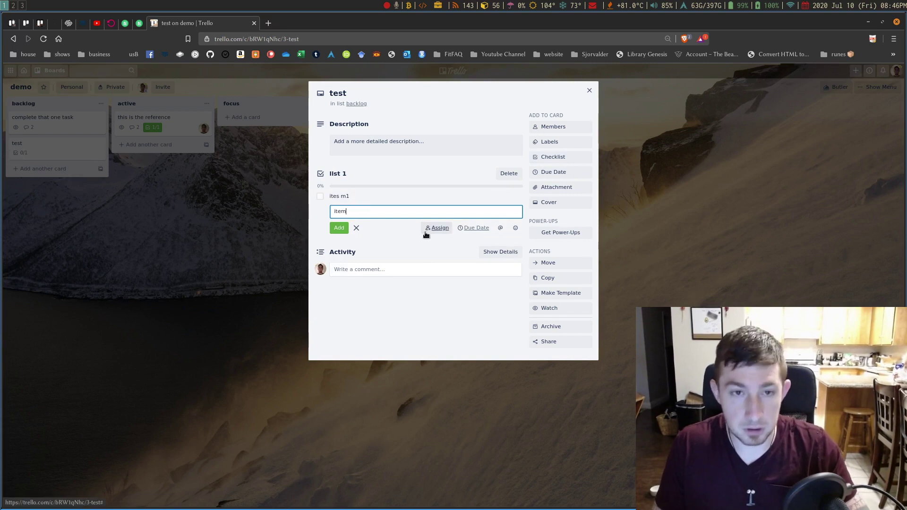
key("BackSpace")
key("BackSpace")
type("2")
key("Return")
type("item 3")
key("Return")
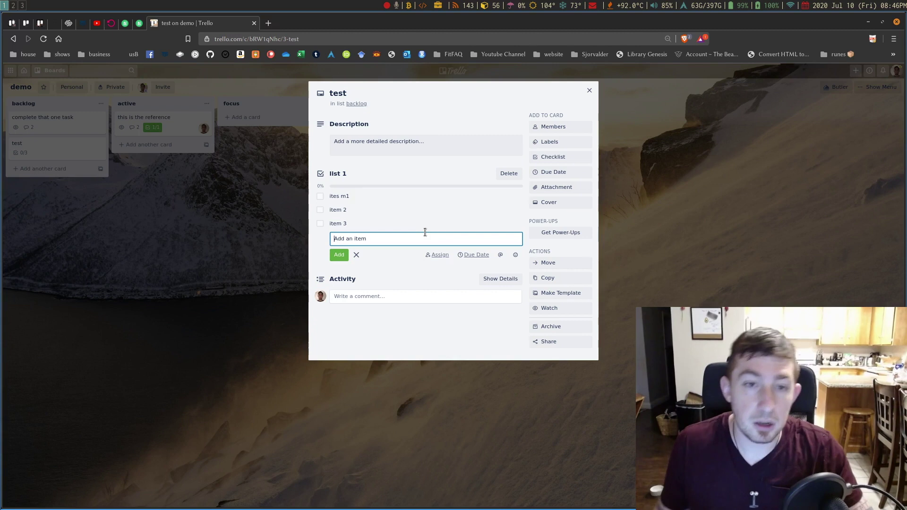
- Add a green label and a due date of 7/11/2020 at 8:46 PM to the "test" card
left_click(567, 143)
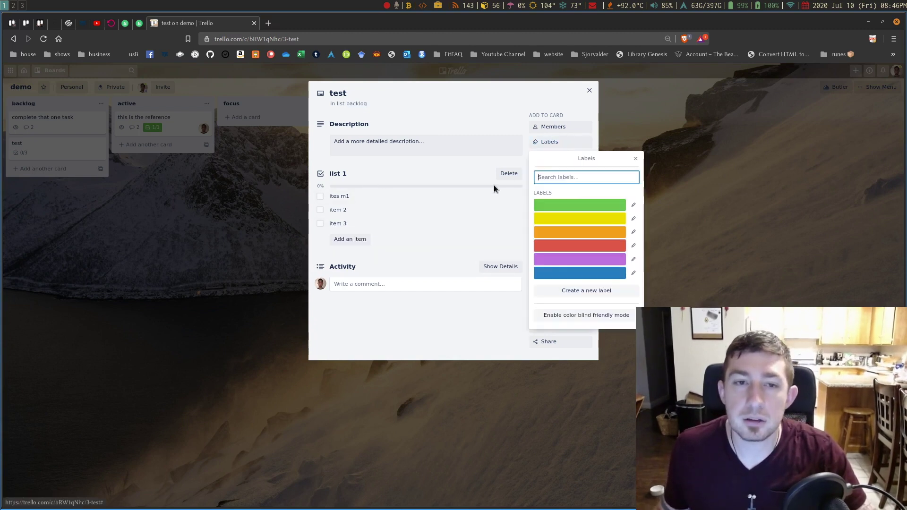
left_click(569, 204)
left_click(490, 121)
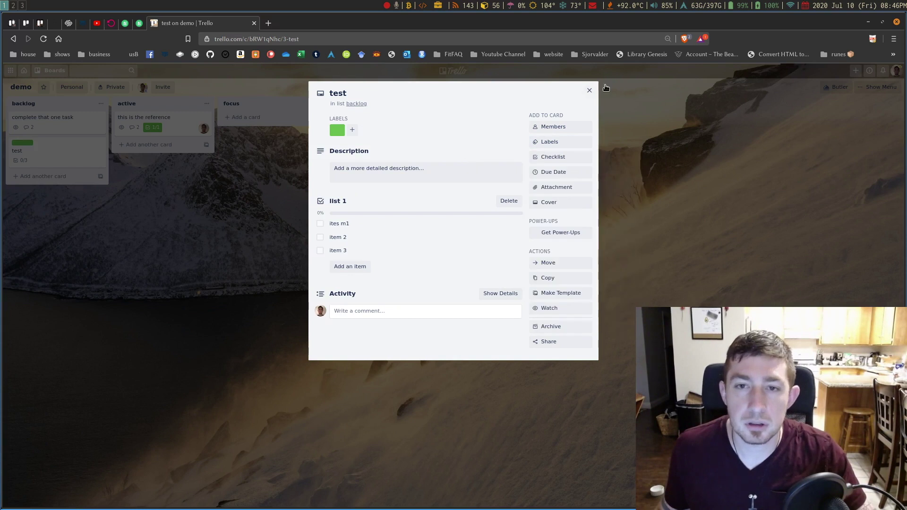
left_click(568, 174)
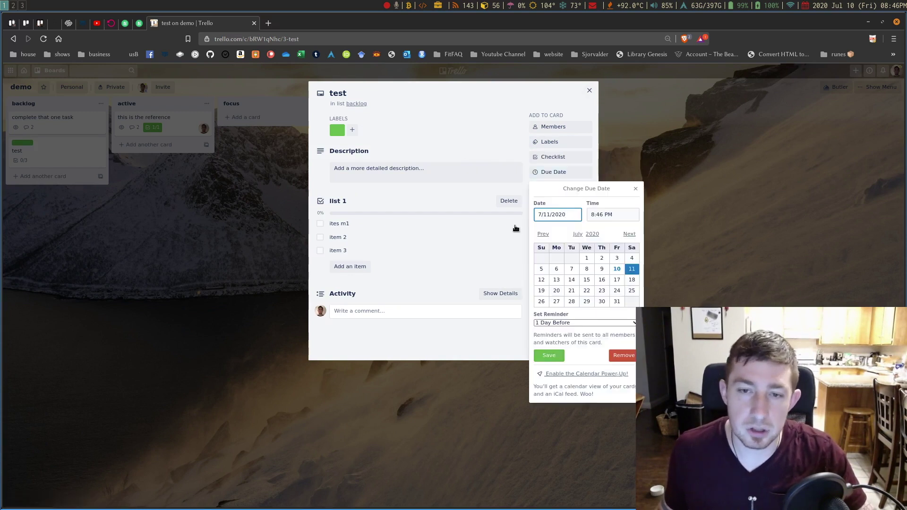
key("Return")
left_click(625, 172)
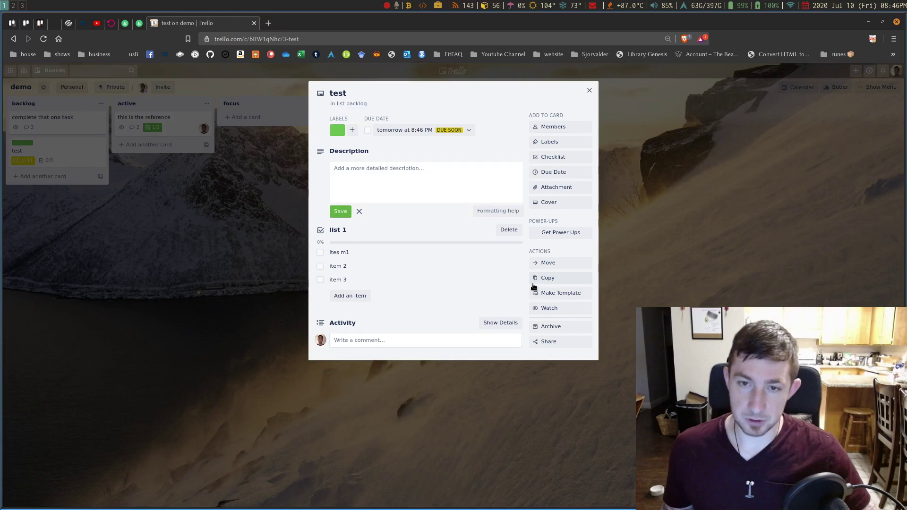
- Turn the "test" card into a template and close it
left_click(573, 293)
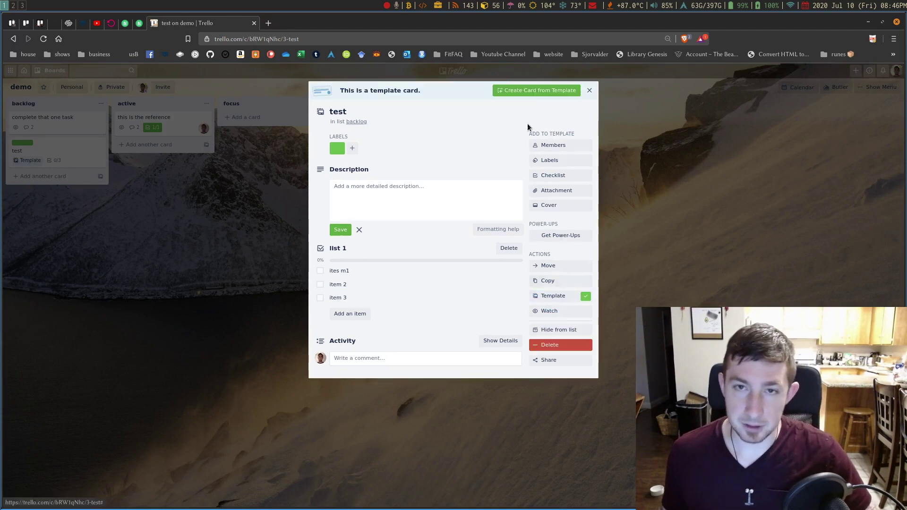
left_click(650, 151)
left_click(174, 202)
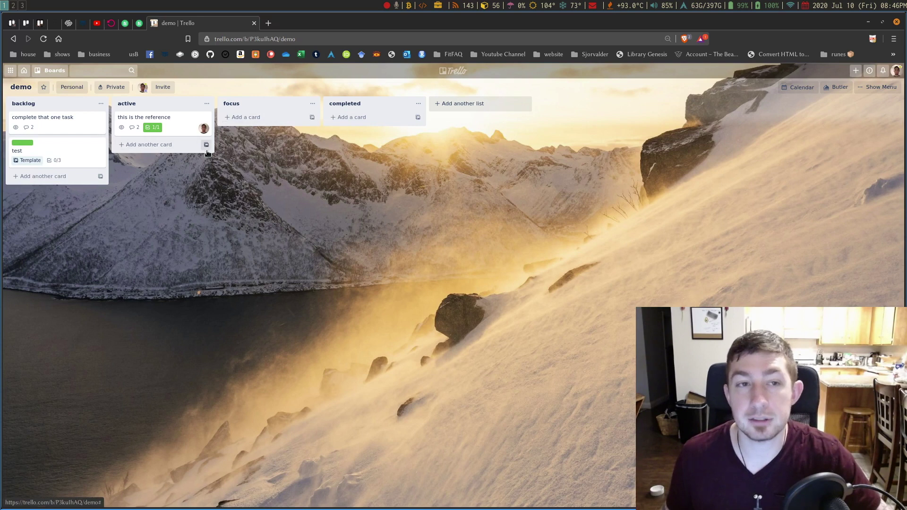
- Create a card titled "my template" in the focus list from the "test" template, keeping its checklist and label
left_click(311, 118)
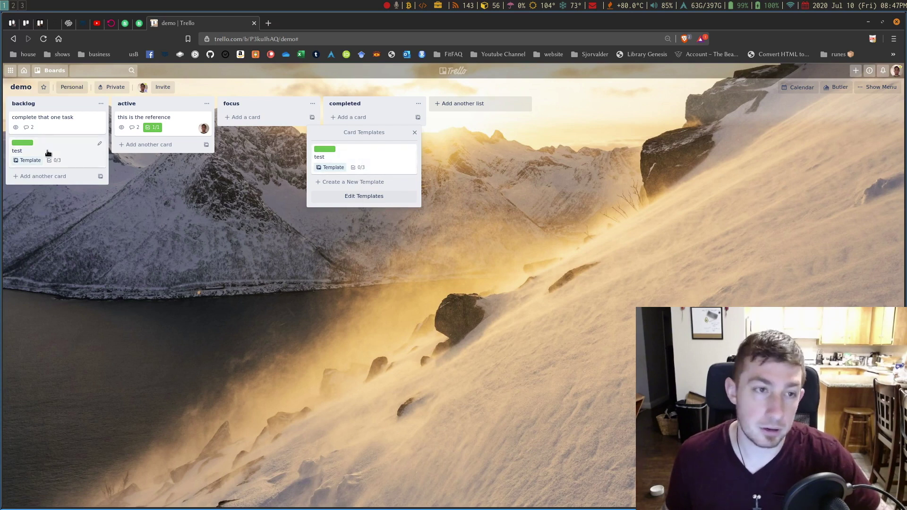
left_click(357, 156)
type("my template")
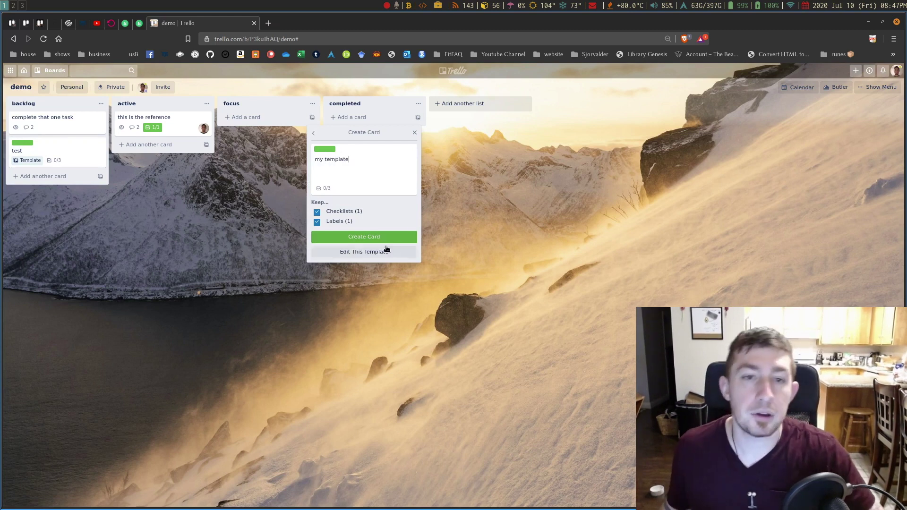
left_click(386, 239)
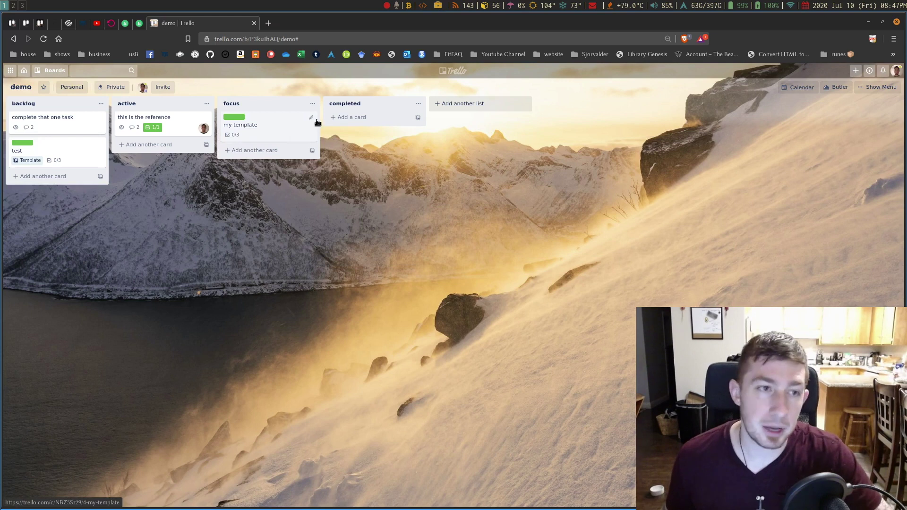
- Review the contents of the "my template" card and the "this is the reference" card, closing each one
left_click(317, 123)
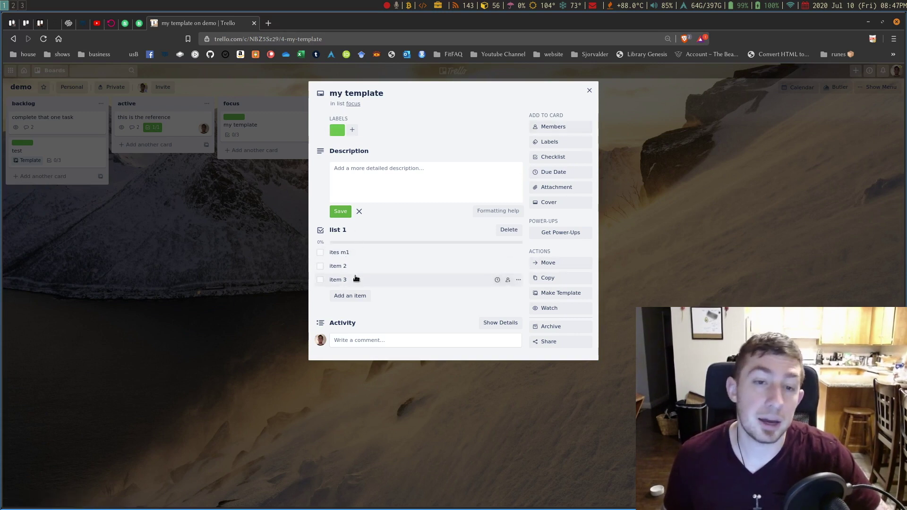
key("Escape")
key("Escape")
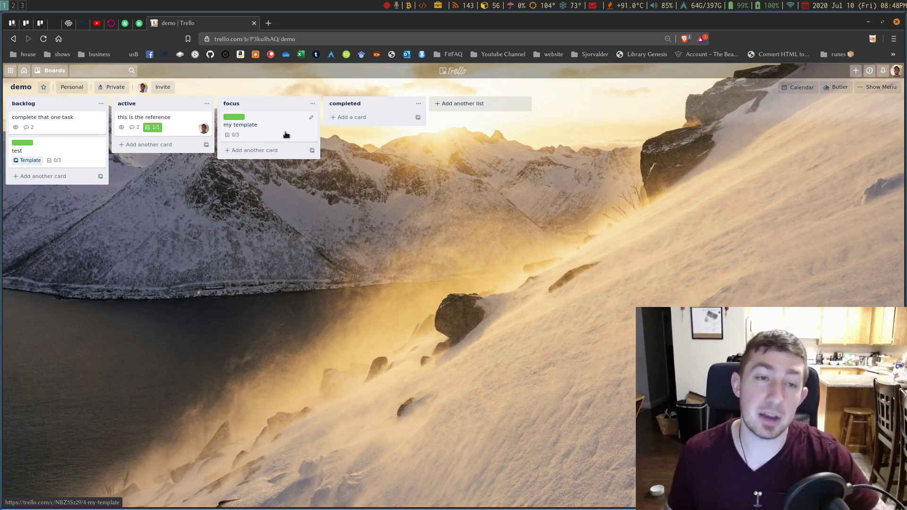
left_click(181, 121)
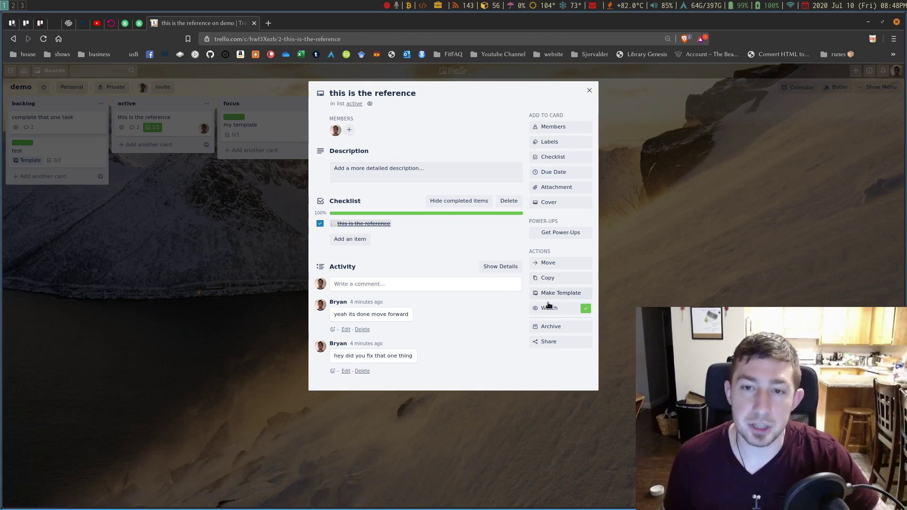
left_click(200, 225)
- Start watching the "my template" card in the focus list and close it
key("Return")
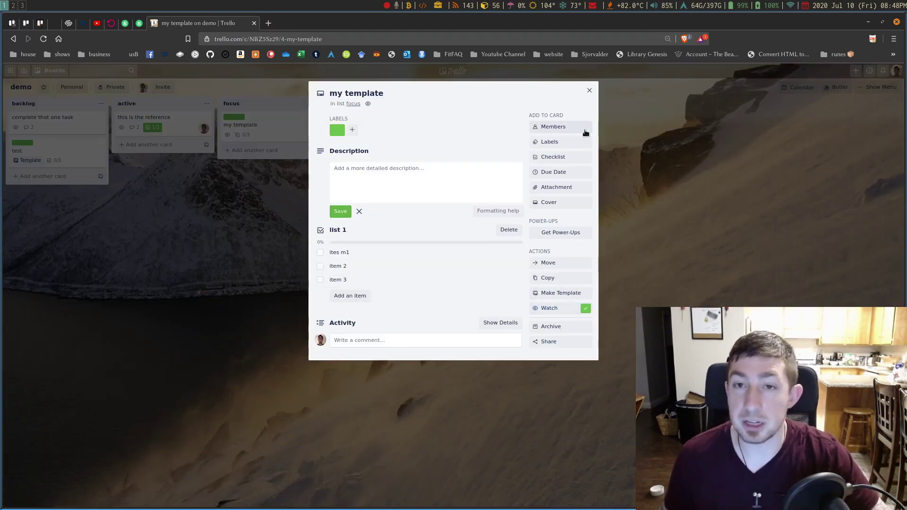
key("Escape")
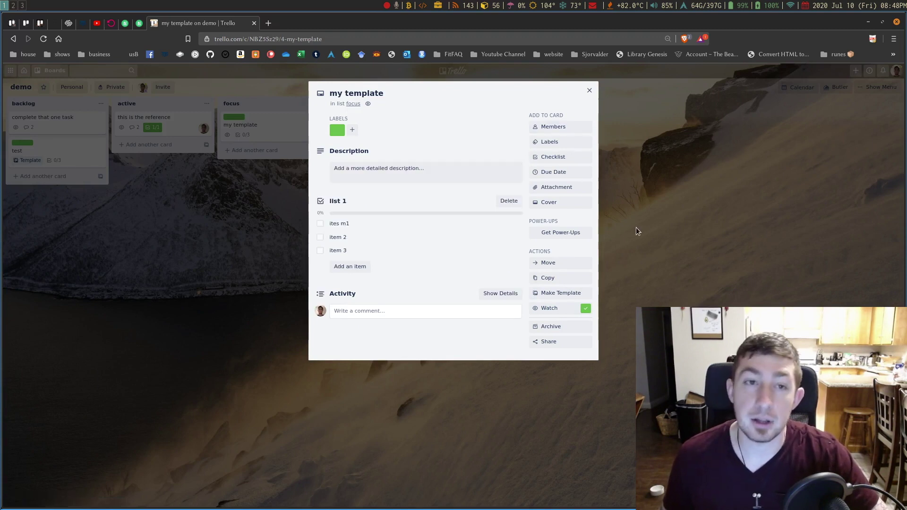
key("Escape")
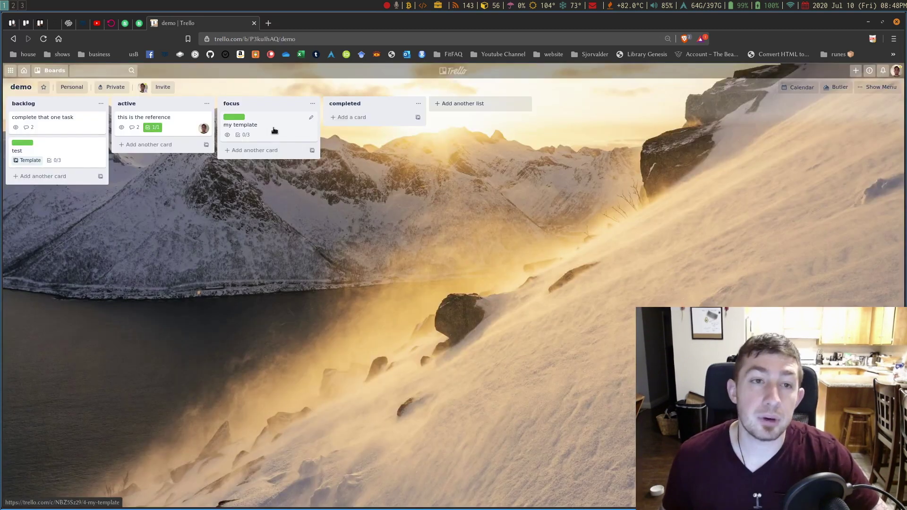
- Post the comment "here is a change" on the "my template" card and close the card
key("Return")
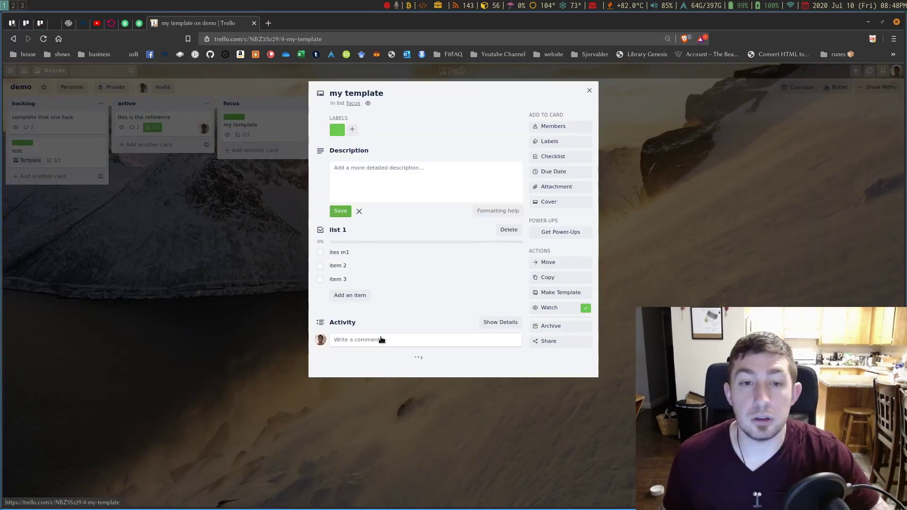
left_click(380, 327)
type("here ")
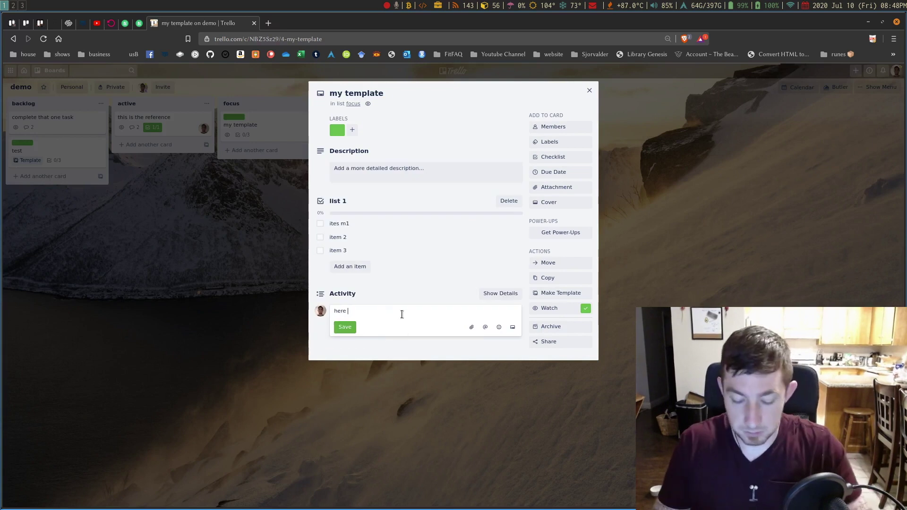
type("is a change")
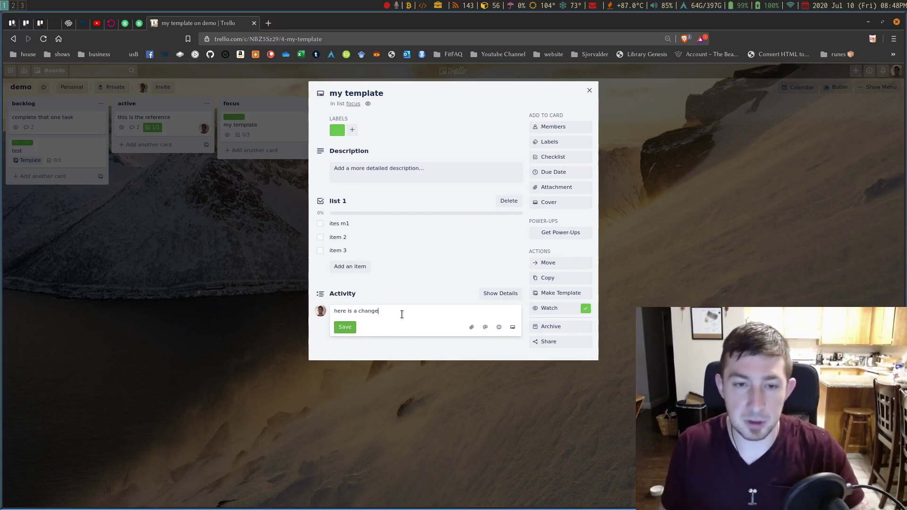
key("ctrl+Return")
left_click(235, 267)
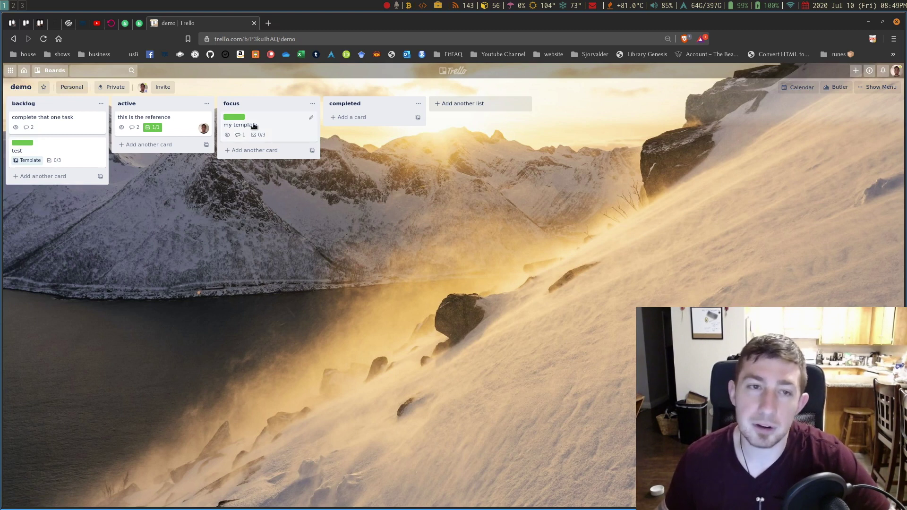
- Set the pink jellyfish Unsplash photo as the cover of the "my template" card and close the card
left_click(290, 128)
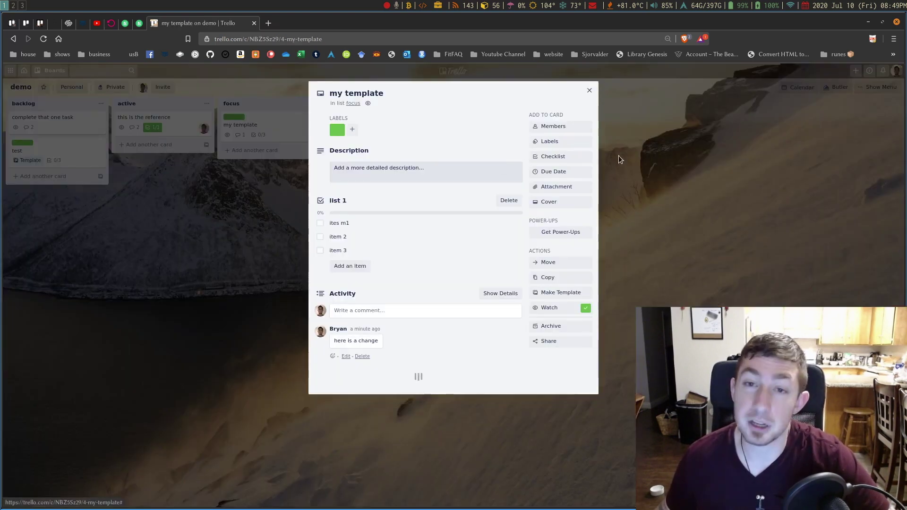
left_click(560, 203)
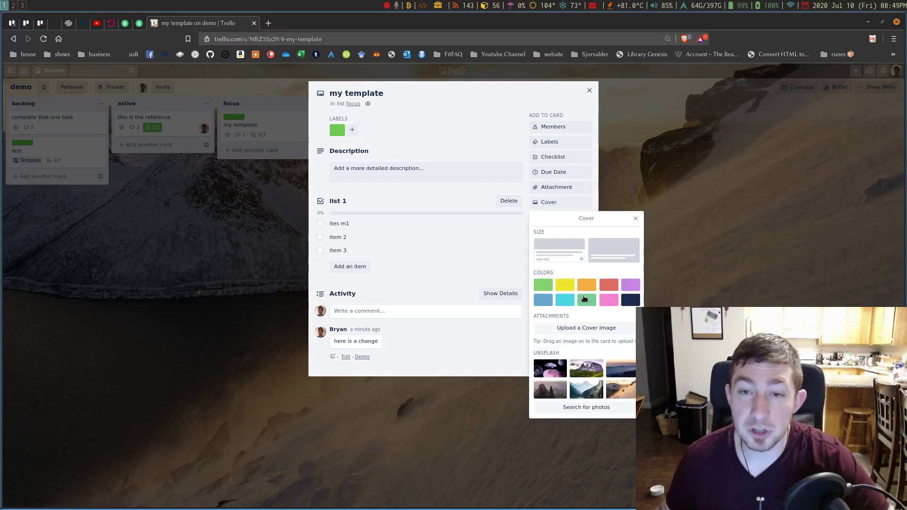
left_click(551, 369)
left_click(243, 281)
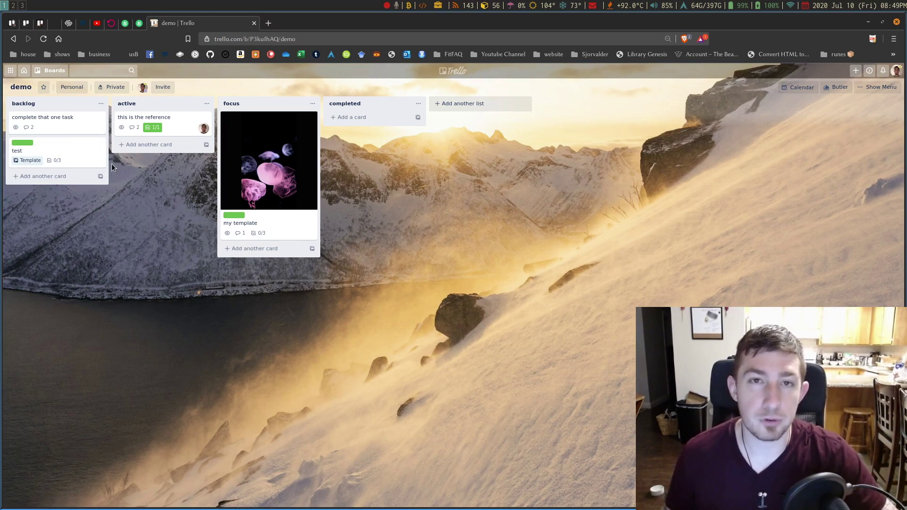
- Look at the card covers in the Leather board's backlog list and return to the demo board
left_click(43, 29)
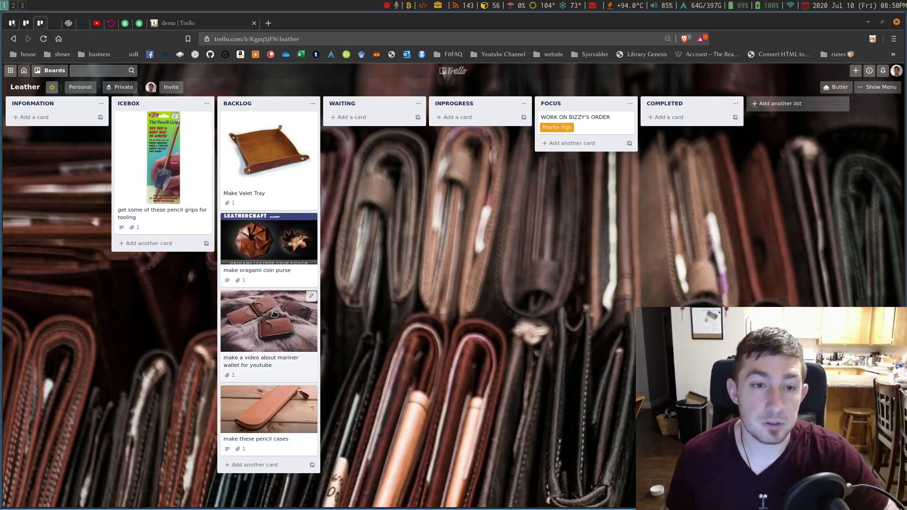
mouse_move(272, 316)
left_mouse_down()
mouse_move(312, 315)
mouse_move(278, 318)
mouse_move(276, 326)
left_mouse_up()
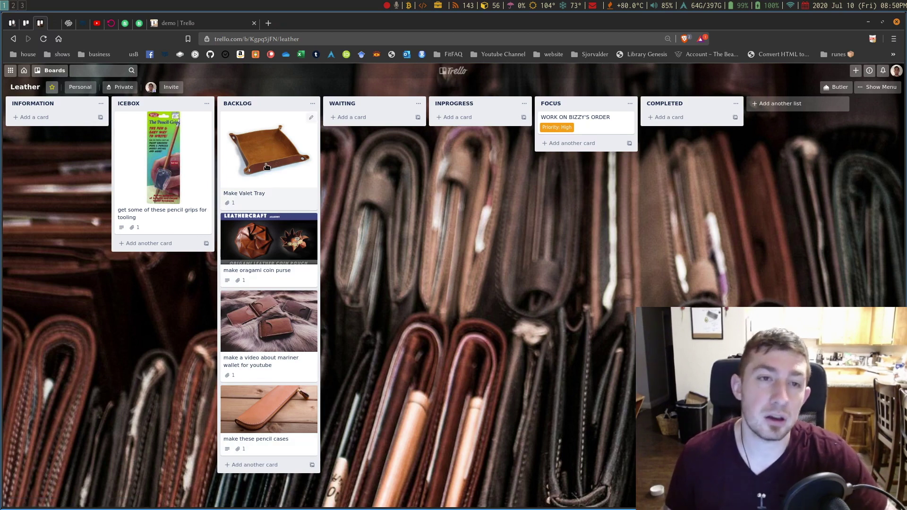
left_click_drag(272, 140, 268, 114)
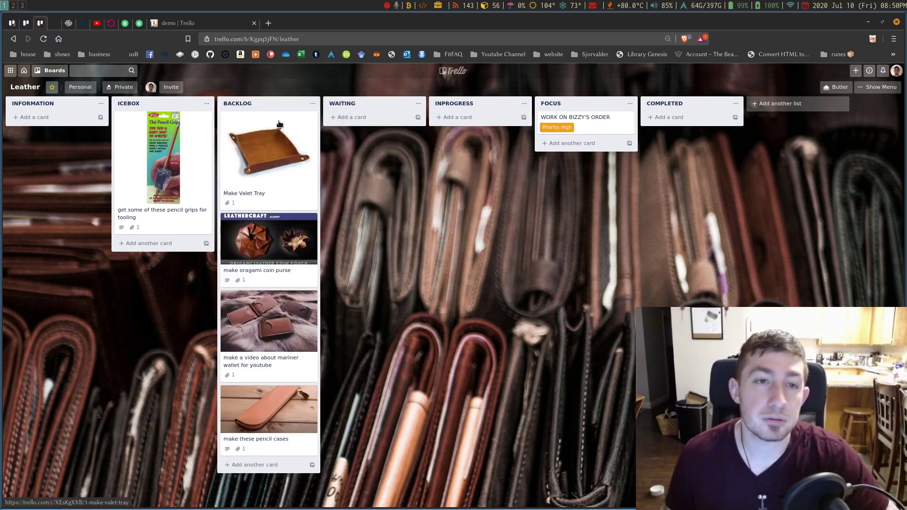
left_click(186, 27)
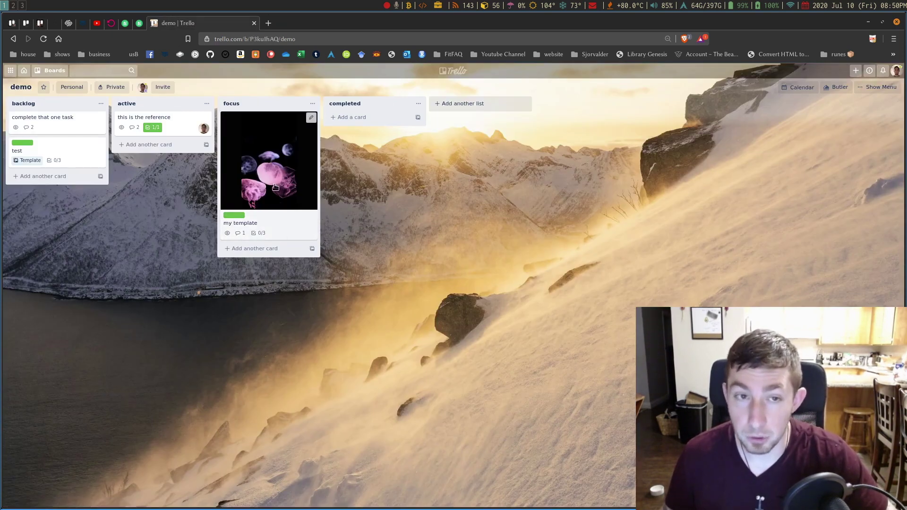
- View the "my template" card's details and the keyboard shortcuts reference, closing both
left_click(289, 229)
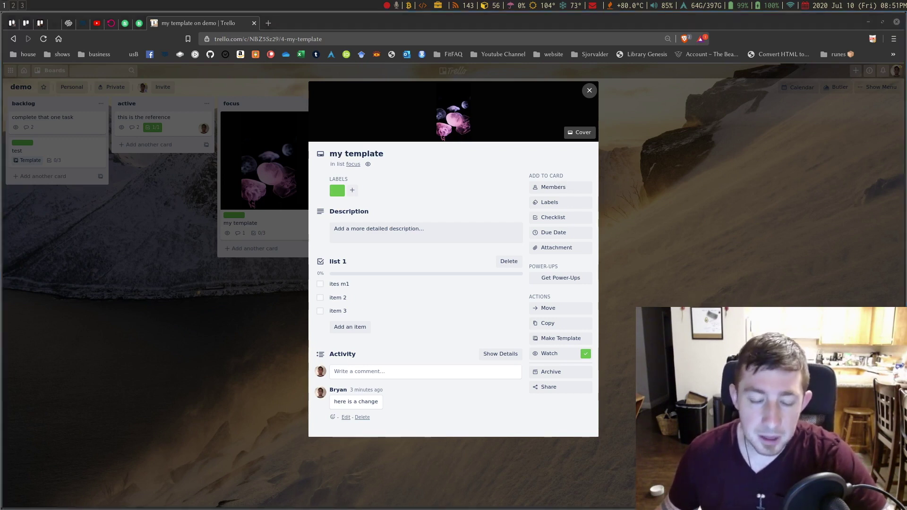
left_click(247, 103)
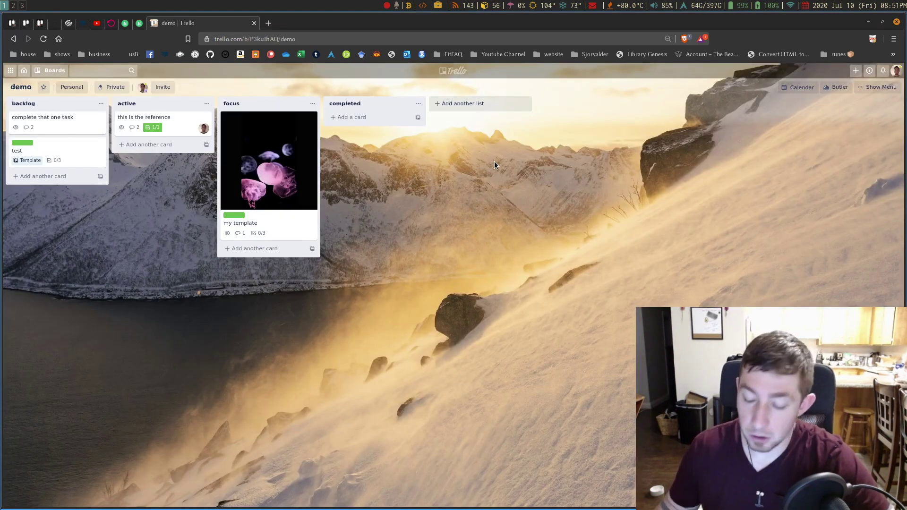
key("shift+slash")
key("Escape")
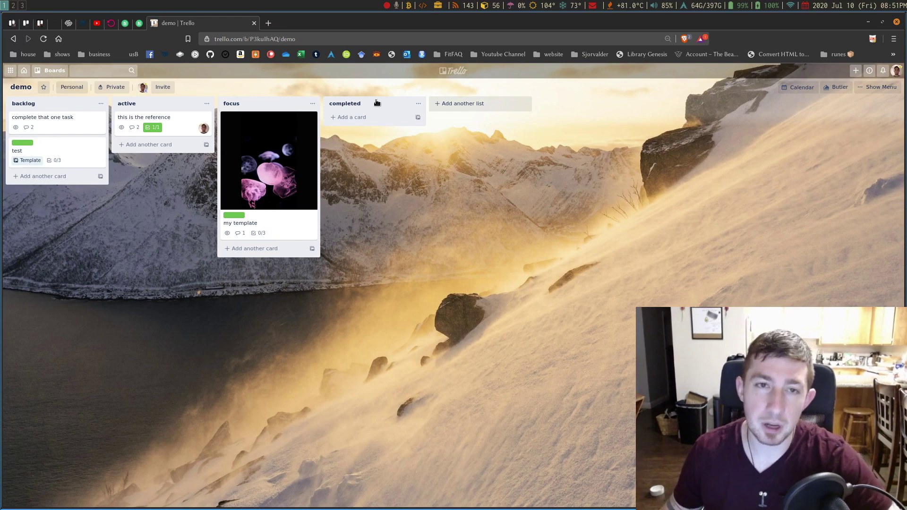
- Move the "my template" card from the focus list to the completed list and archive it
left_click_drag(235, 152, 364, 131)
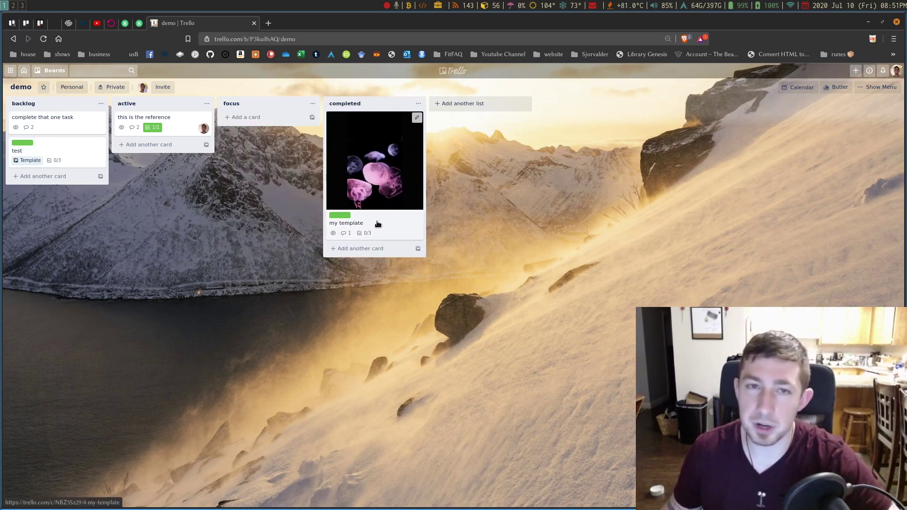
key("c")
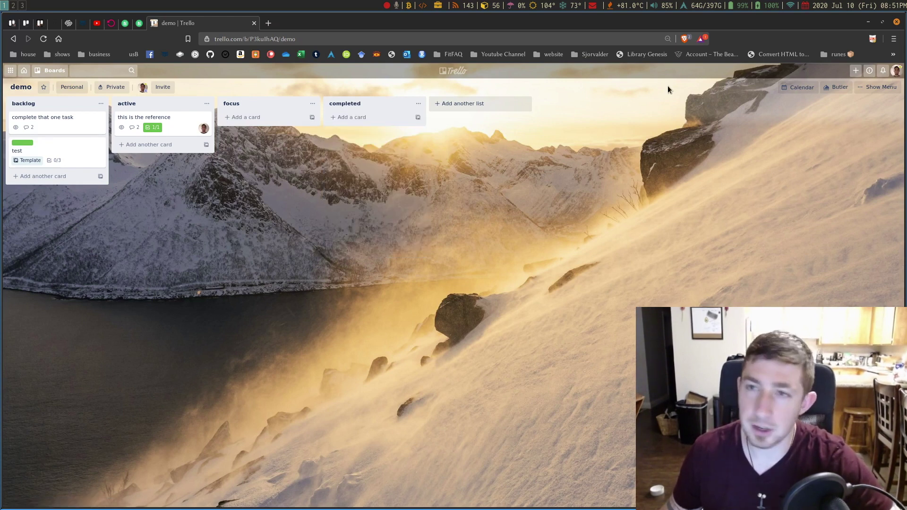
- Find the "my template" card in the board's archived items and send it back to the board
left_click(897, 70)
left_click(742, 151)
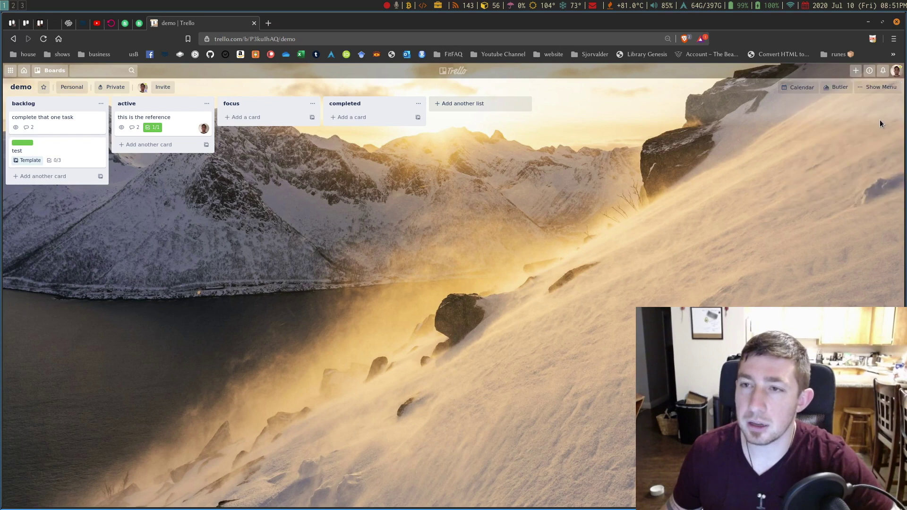
left_click(878, 87)
left_click(800, 165)
left_click(825, 135)
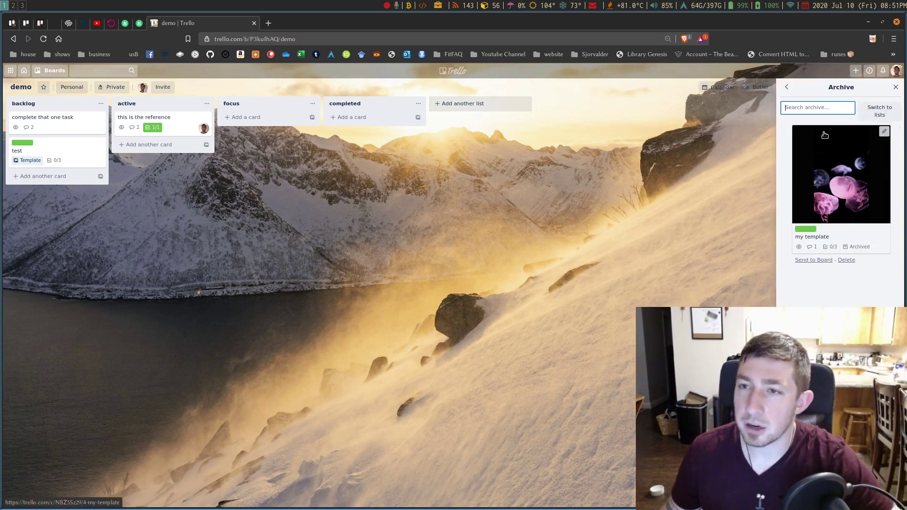
left_click(849, 192)
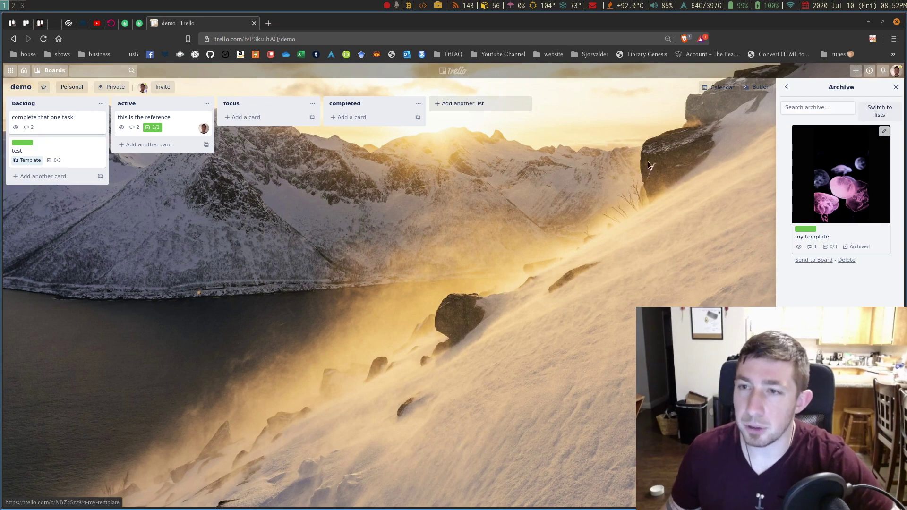
left_click(813, 260)
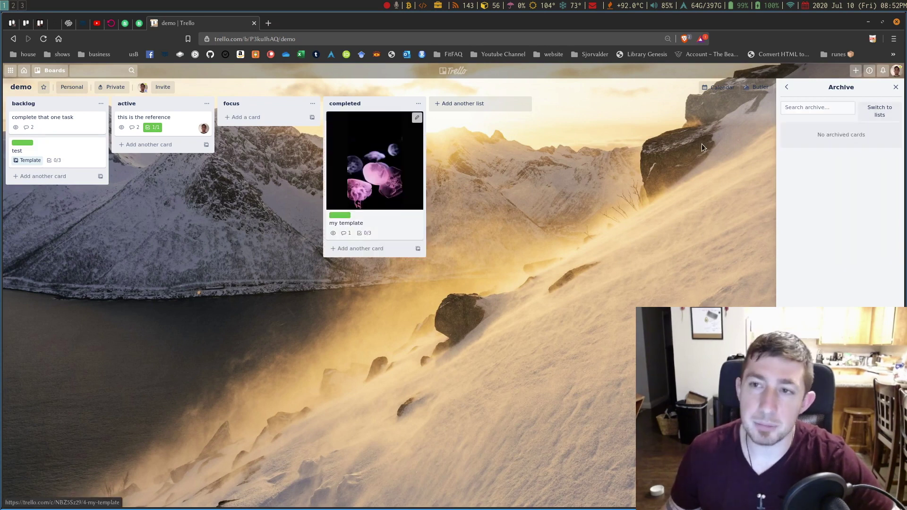
- Archive the "my template" card from the completed list again and close the archived items
key("c")
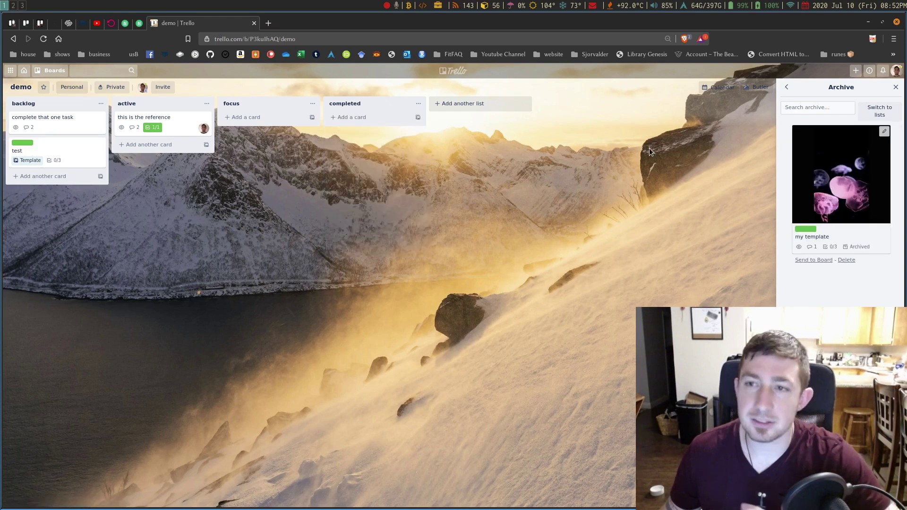
left_click(846, 109)
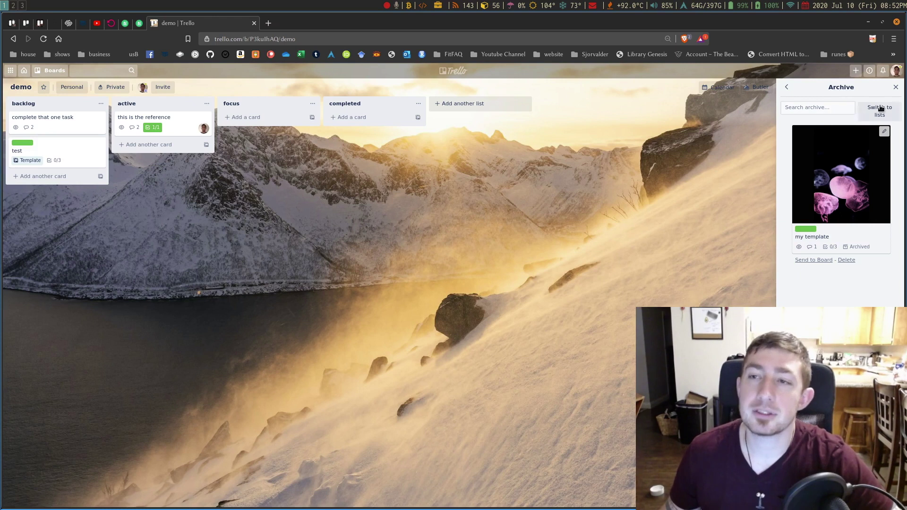
left_click(896, 87)
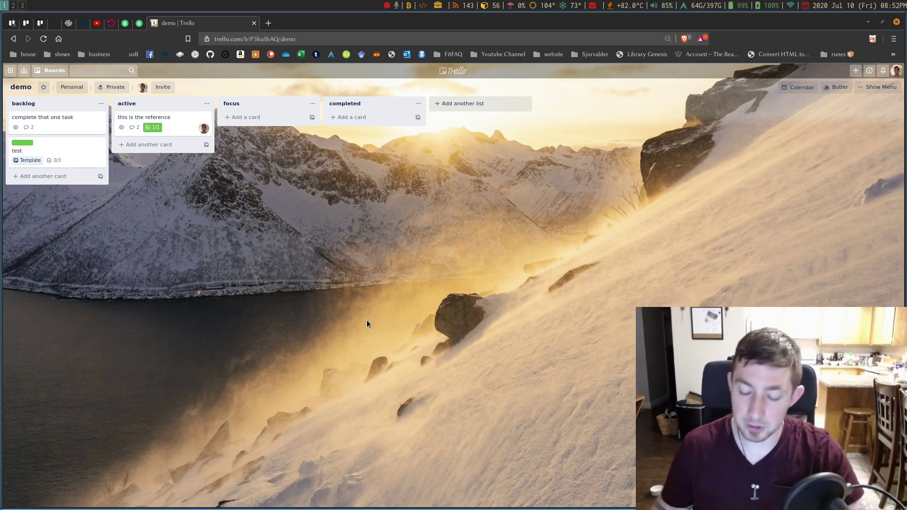
- Search all boards for "test", look over the matching cards and close the search
key("slash")
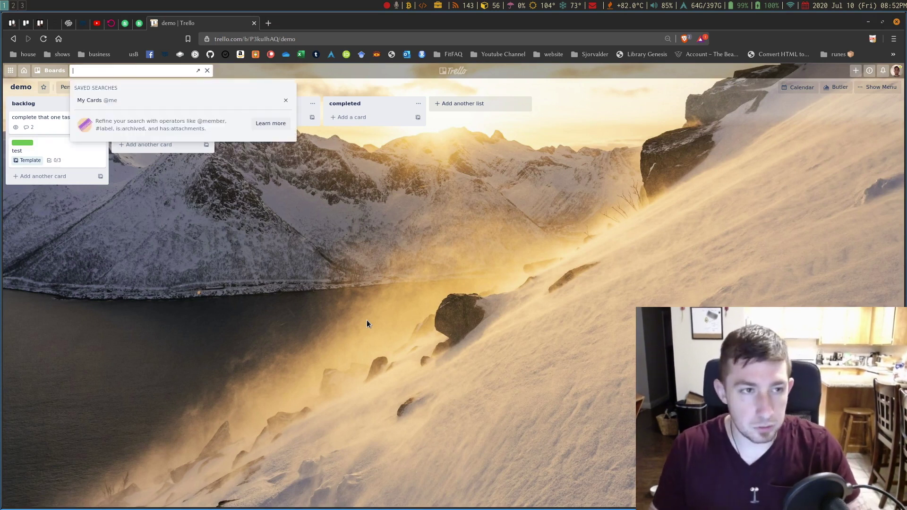
type("test")
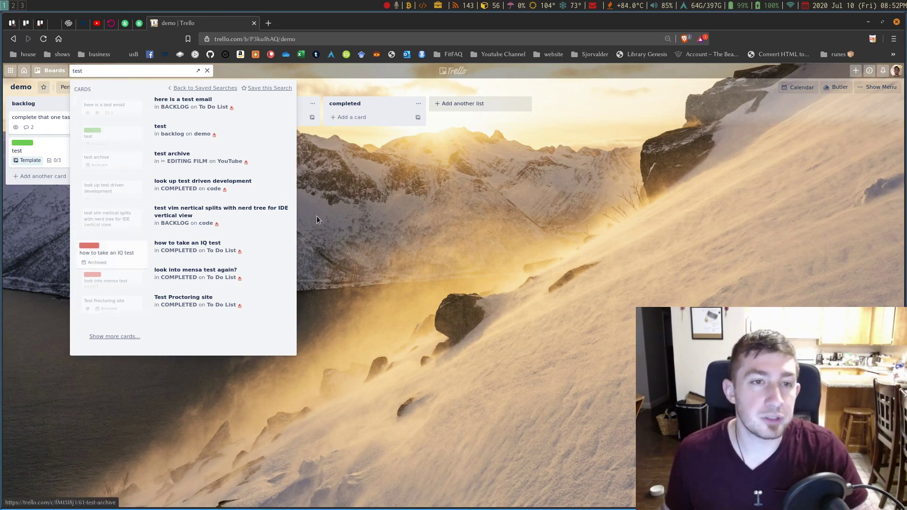
left_click(424, 164)
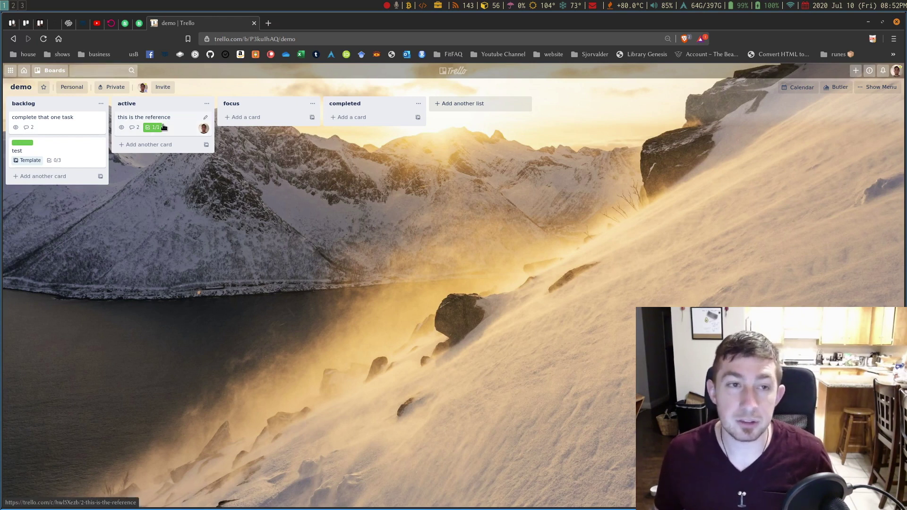
- Open the "this is the reference" card and view the options for creating a new label
left_click(179, 126)
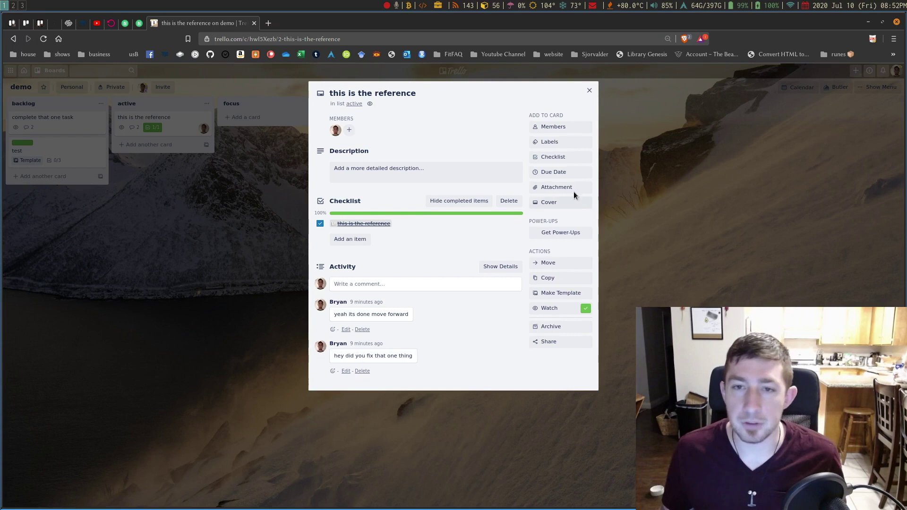
left_click(562, 143)
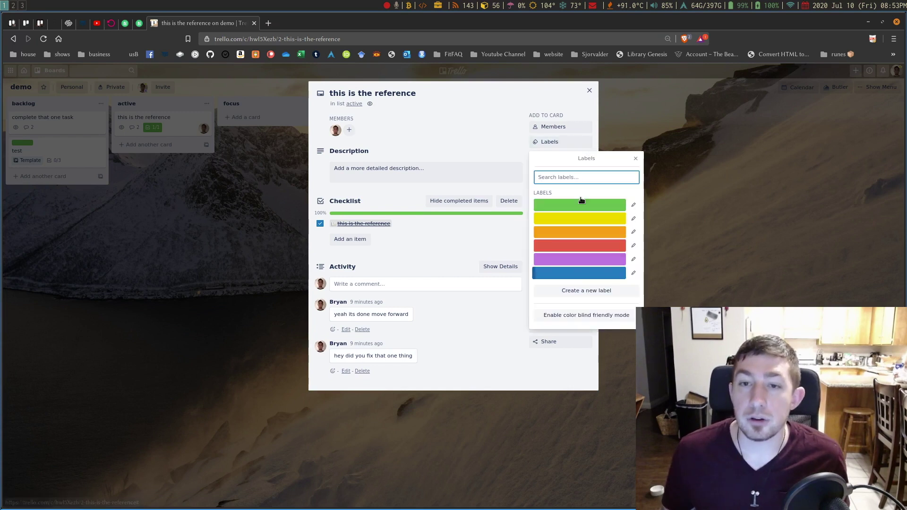
left_click(590, 292)
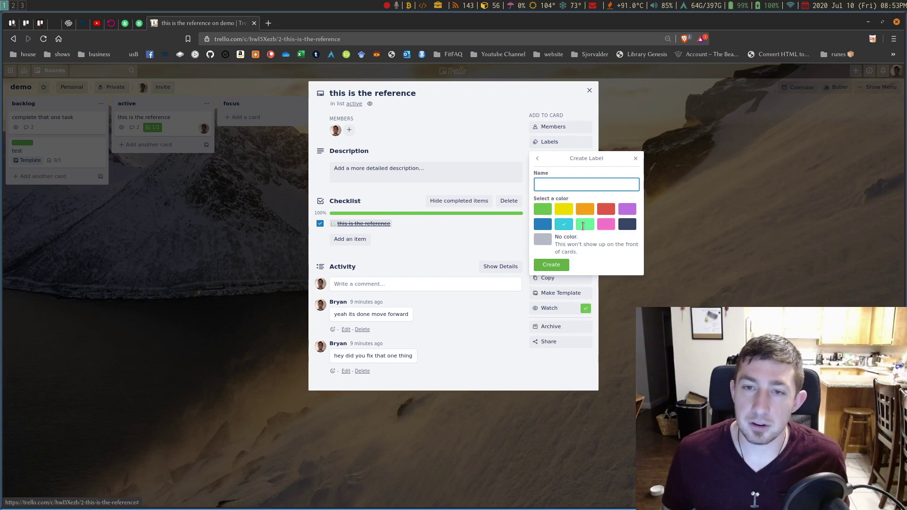
left_click(636, 159)
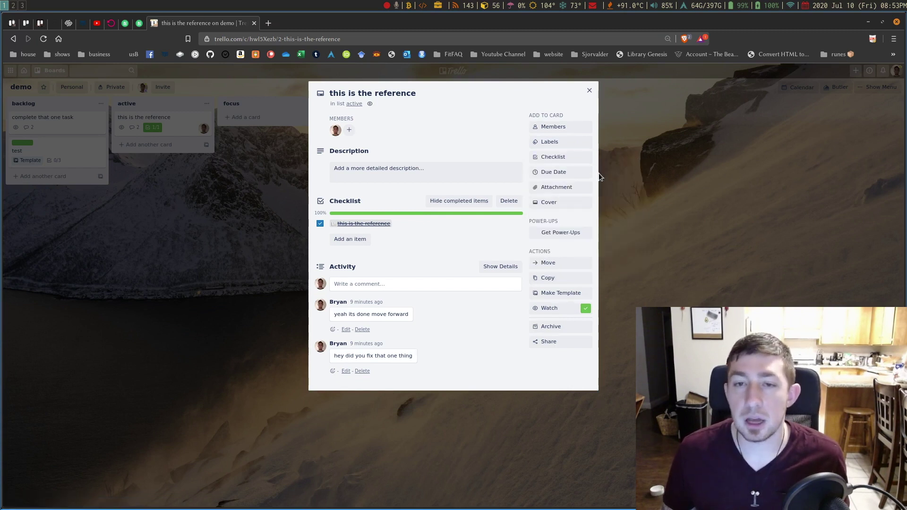
- Name the green label "1" from the "this is the reference" card
left_click(564, 160)
left_click(550, 142)
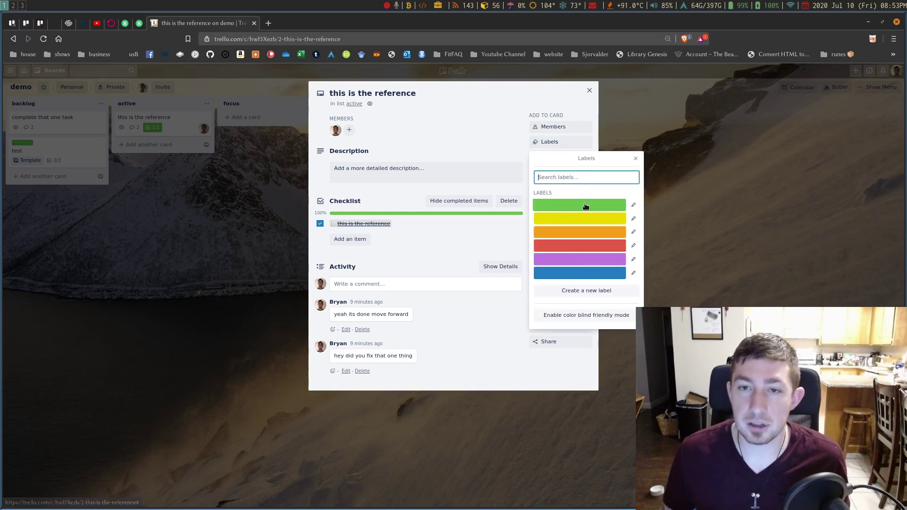
left_click(585, 204)
left_click(633, 205)
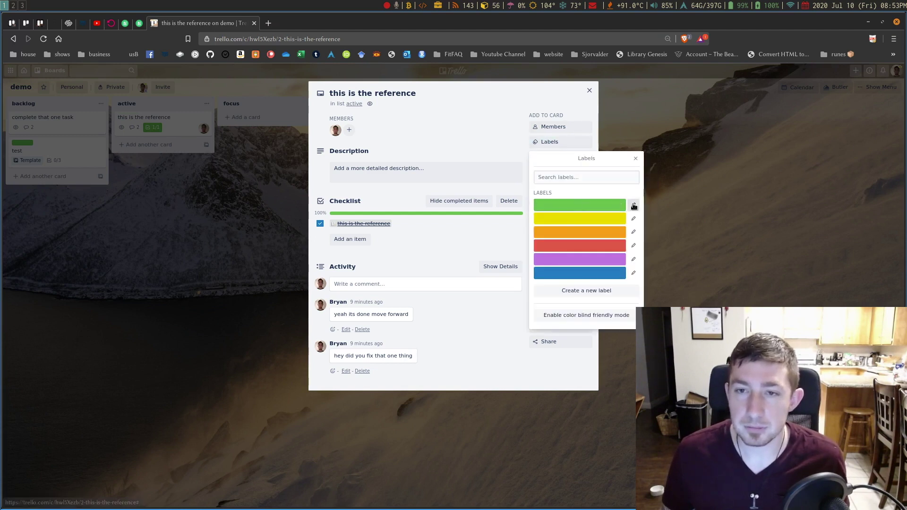
left_click(633, 206)
type("1")
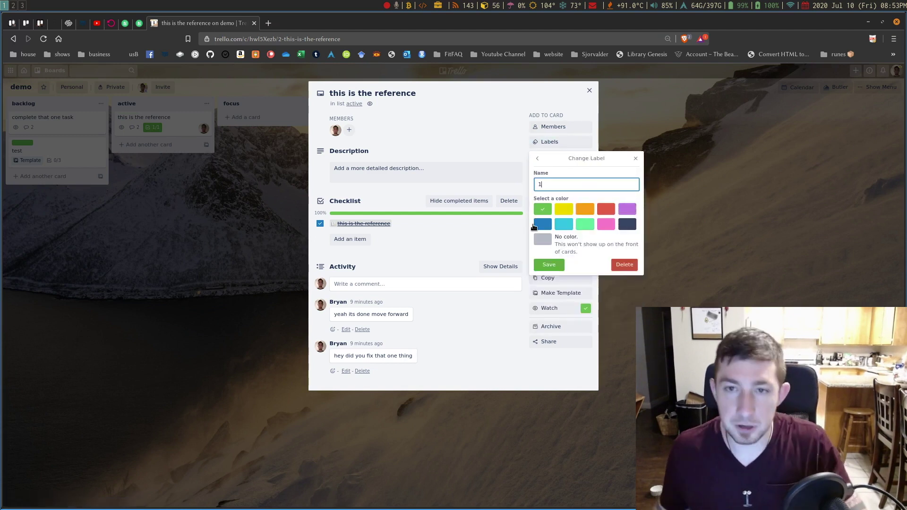
left_click(550, 265)
- Name the yellow label "2" and the orange label "3", leaving neither applied to the card
left_click(570, 219)
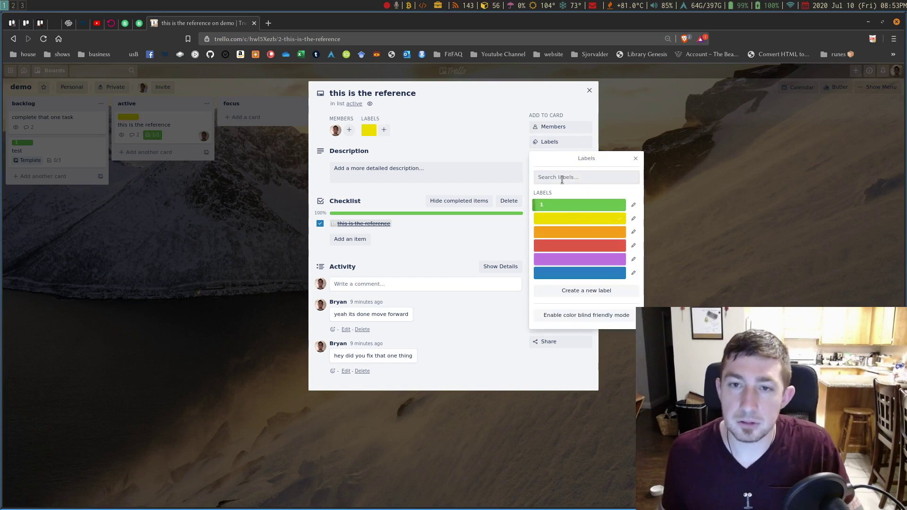
left_click(623, 219)
left_click(633, 219)
left_click(549, 264)
left_click(634, 232)
type("3")
left_click(549, 265)
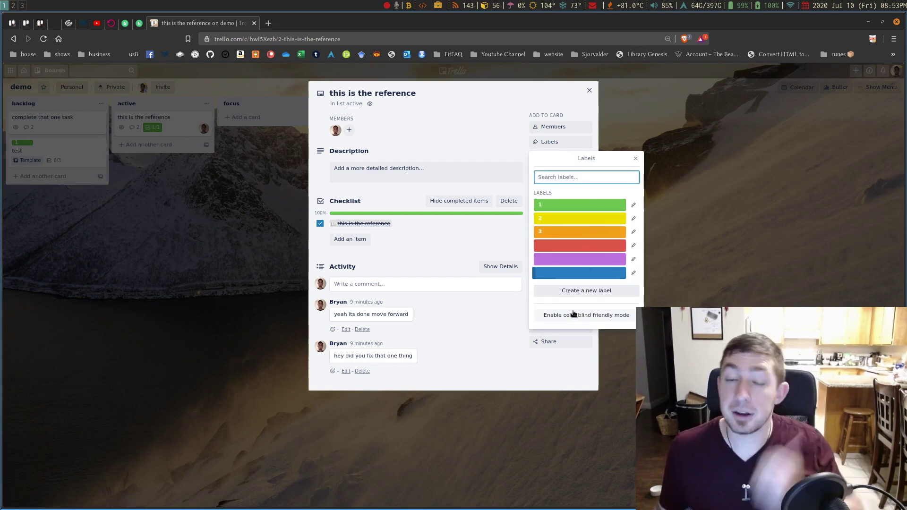
- View the color choices for a new label once more and close the card
left_click(588, 291)
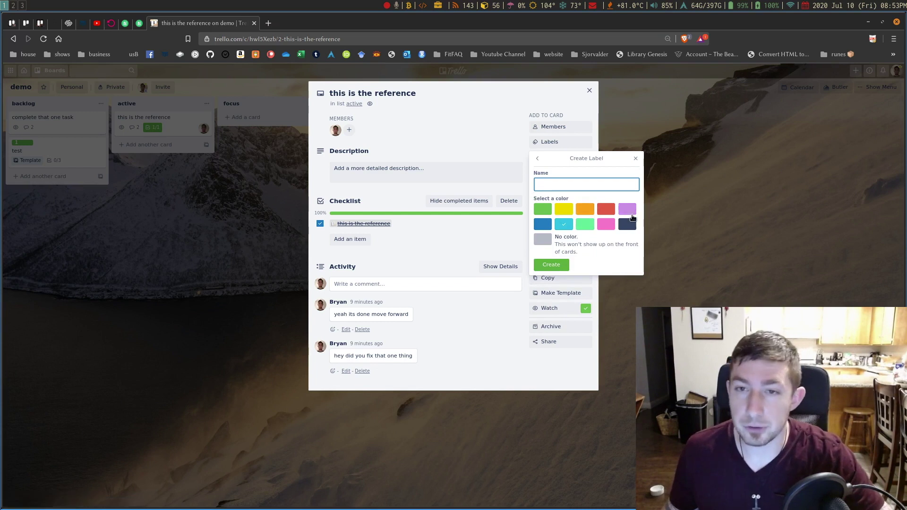
left_click(636, 158)
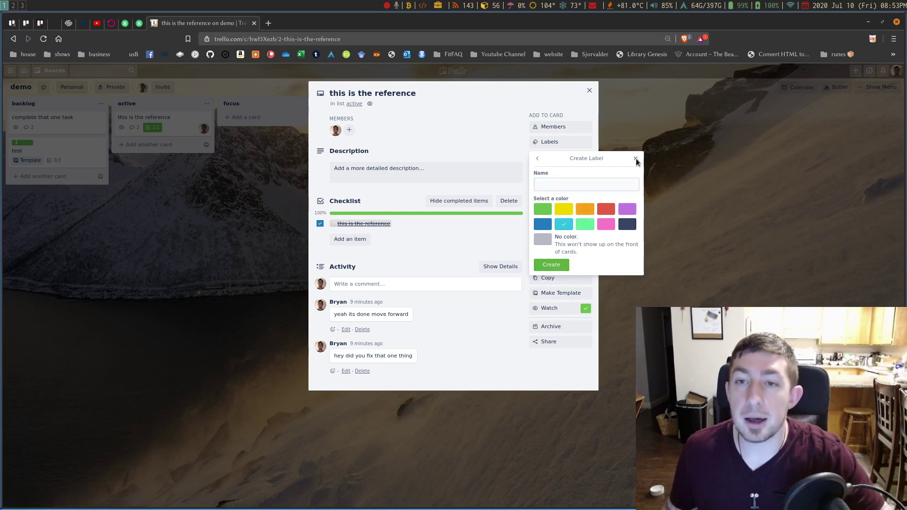
left_click(667, 164)
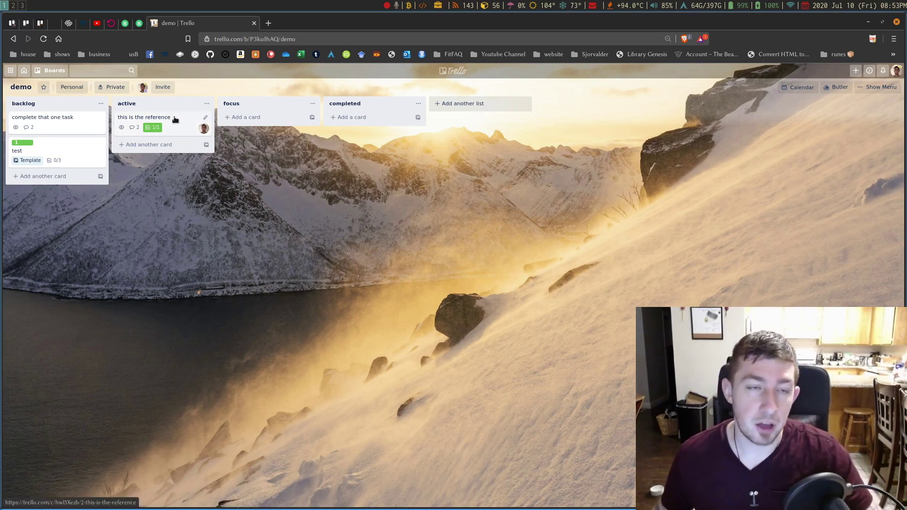
- Toggle own membership of the "this is the reference" card off and back on
key("space")
key("space")
key("space")
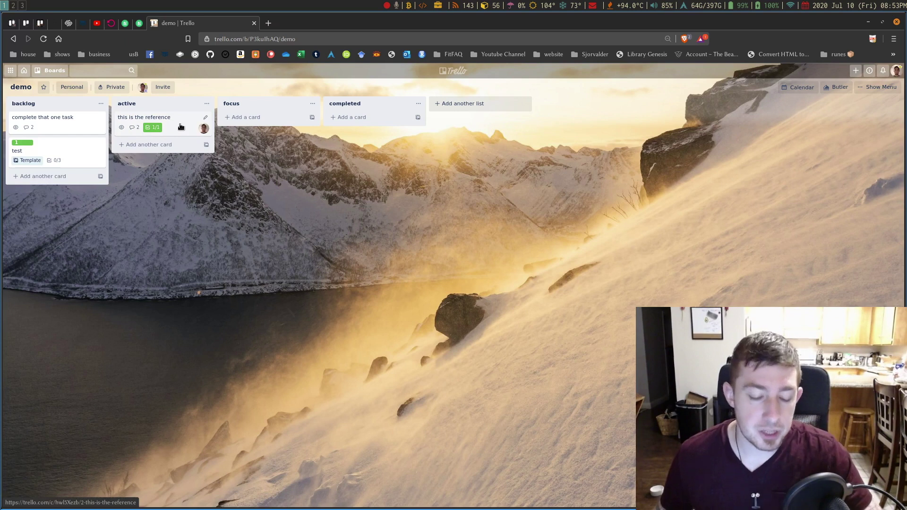
- Apply the green "1", yellow "2", orange "3", red, purple and blue labels to the "this is the reference" card
key("1")
key("2")
key("3")
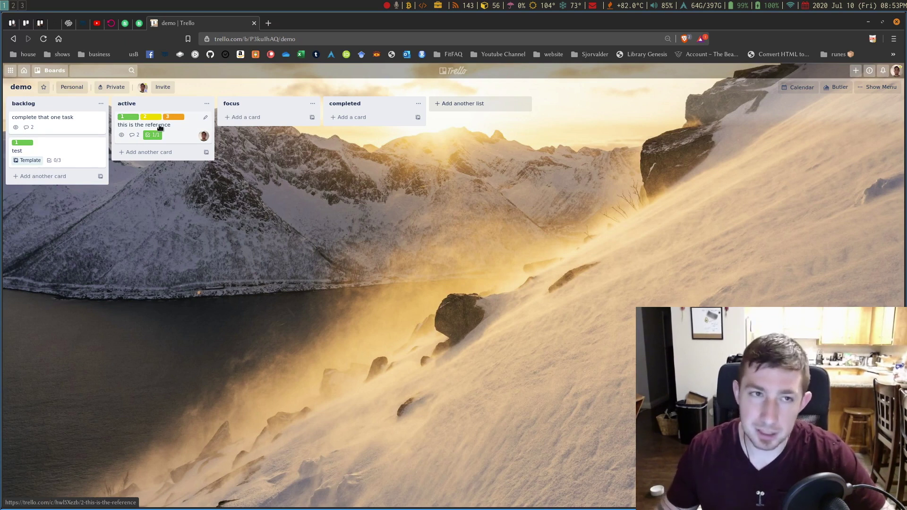
key("4")
key("5")
key("6")
- View the label picker for the "this is the reference" card and the colors offered for a new label, closing both
key("l")
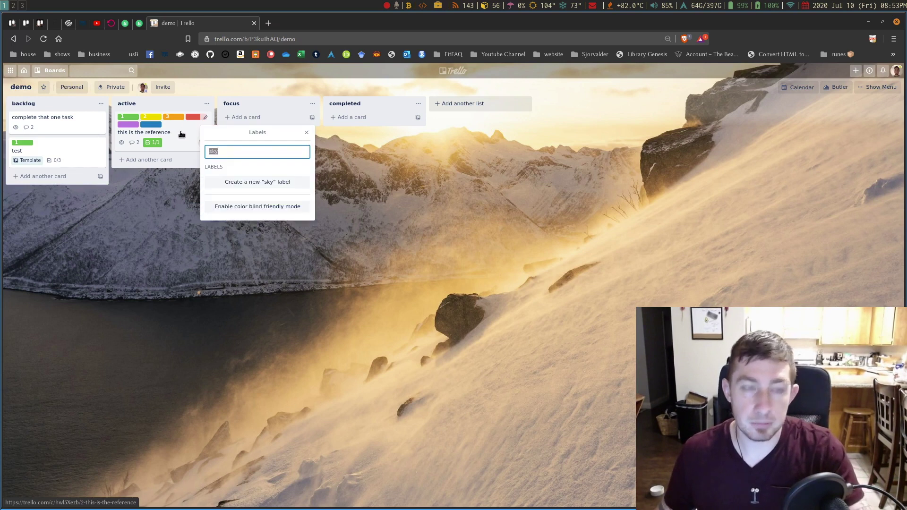
key("Escape")
key("space")
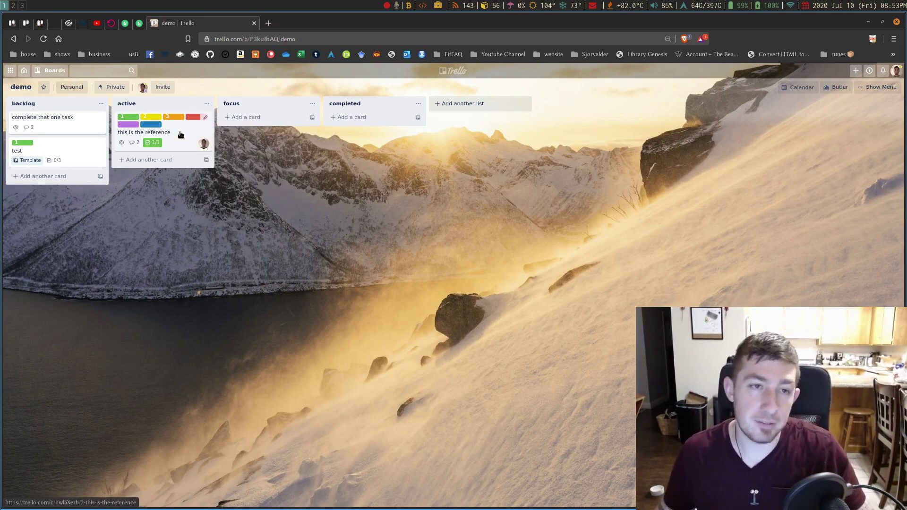
key("l")
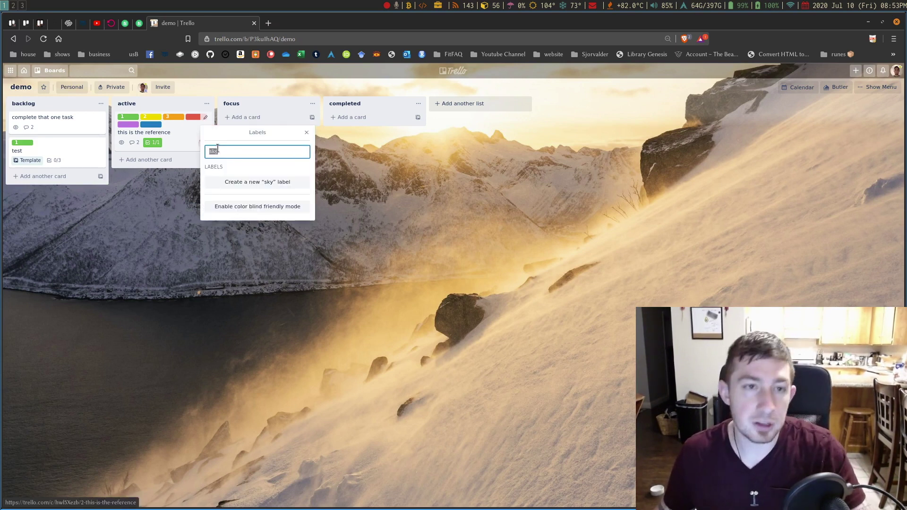
key("BackSpace")
left_click(259, 181)
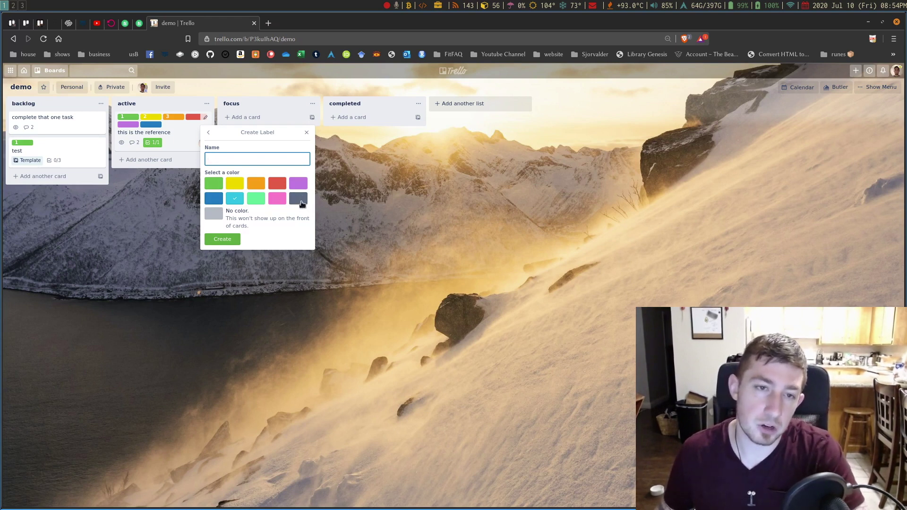
left_click(346, 248)
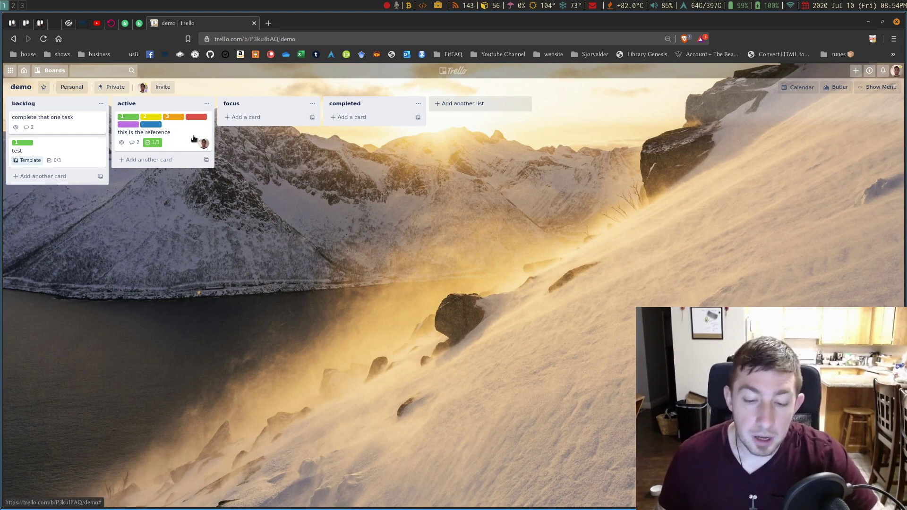
- Move the "this is the reference" card to the end of the backlog list and try inserting a card below "test", cancelling the entry
left_click(148, 159)
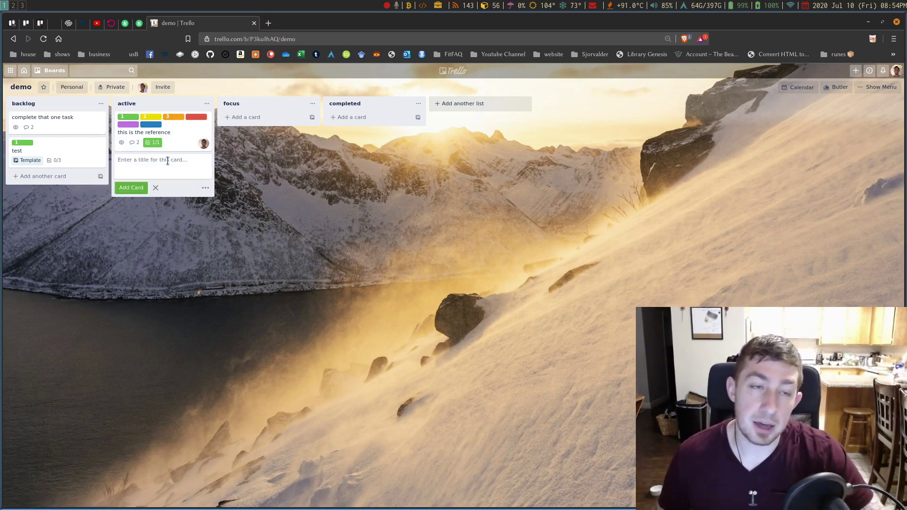
left_click(220, 180)
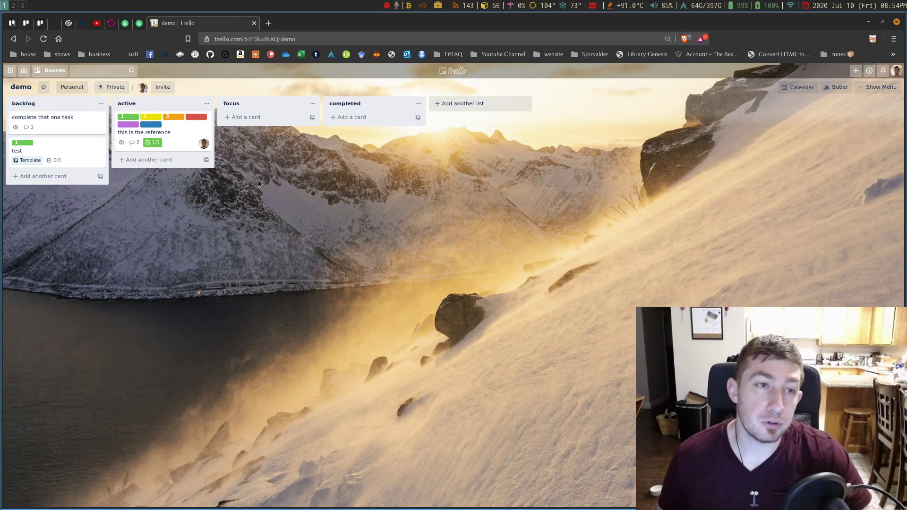
left_click_drag(156, 133, 61, 189)
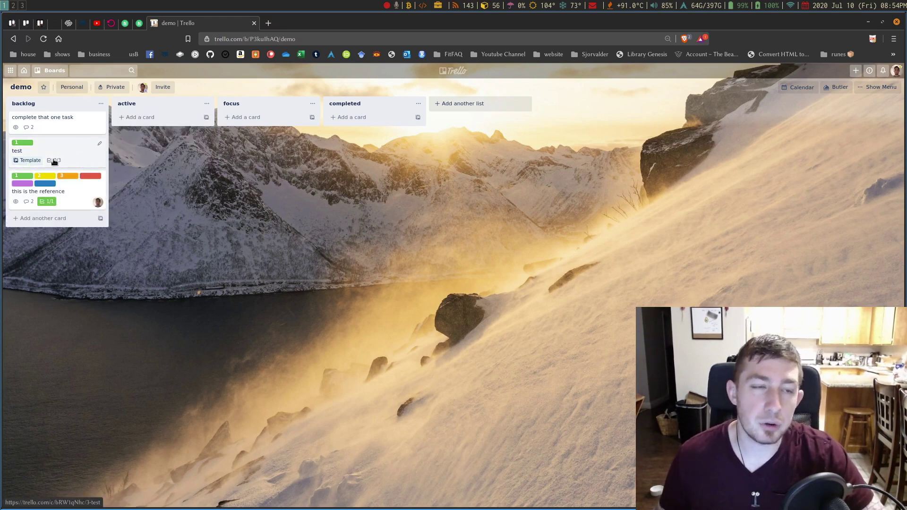
key("n")
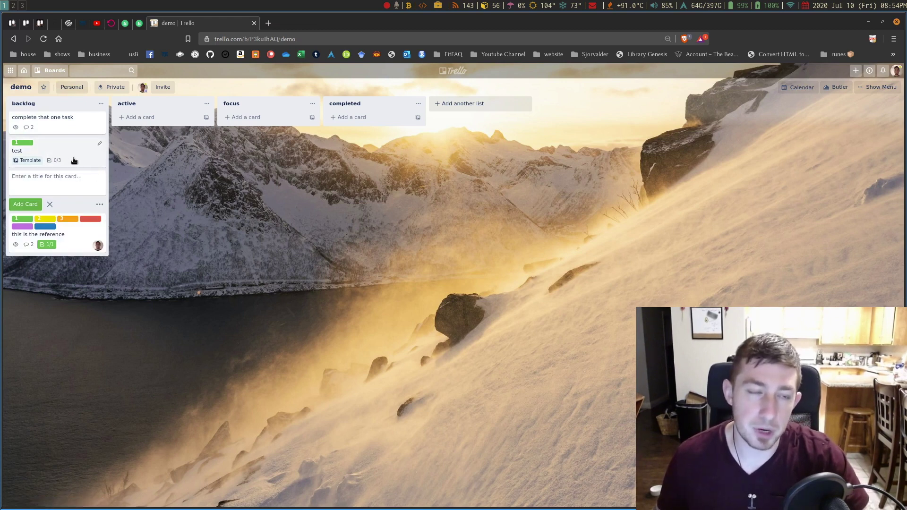
key("Escape")
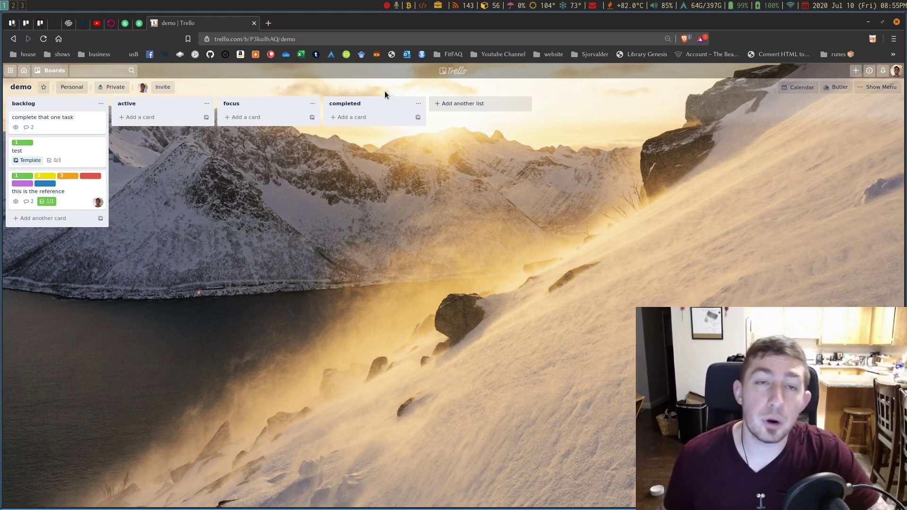
- Open Google Scholar in a new tab and add its web address to the demo board's focus list as cards
middle_click(363, 56)
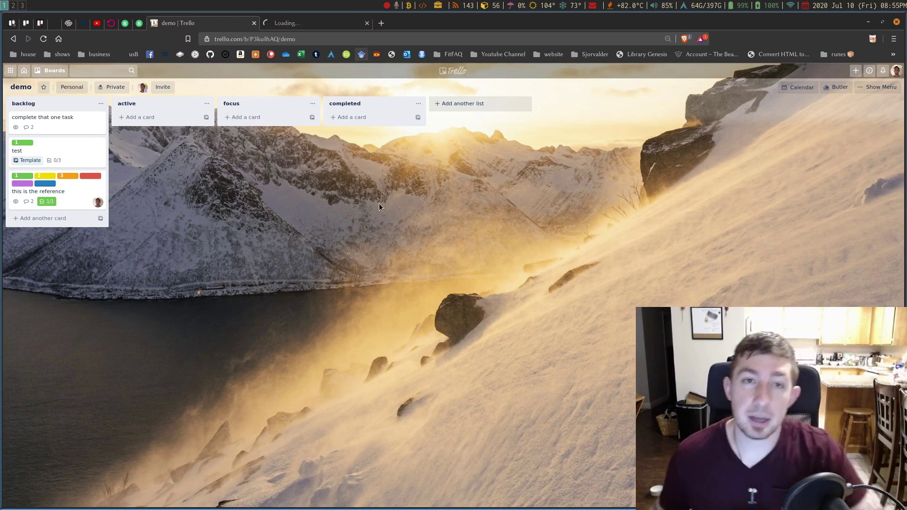
left_click(307, 20)
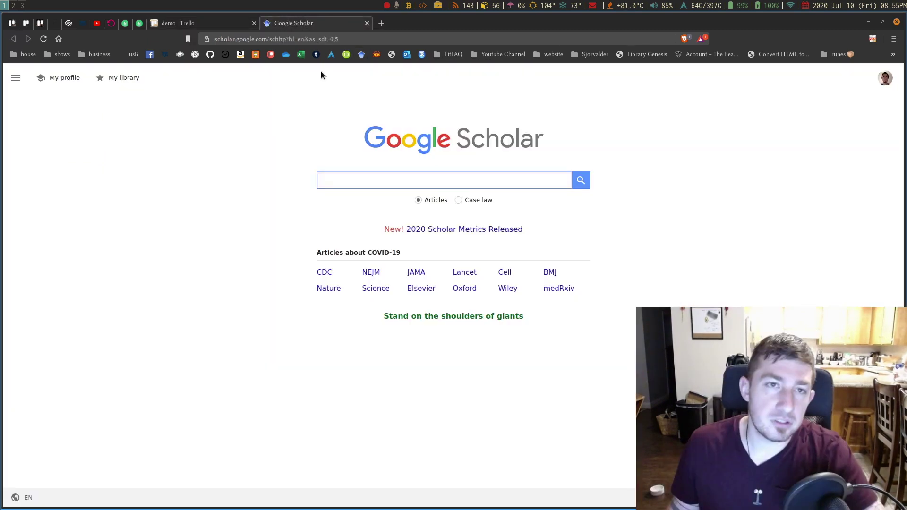
mouse_move(305, 22)
left_mouse_down()
mouse_move(212, 25)
mouse_move(294, 26)
left_mouse_up()
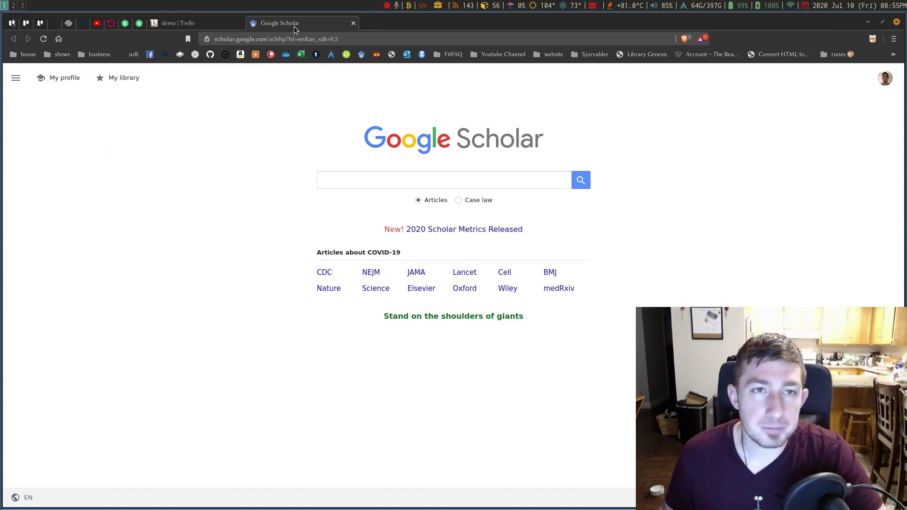
left_click(297, 39)
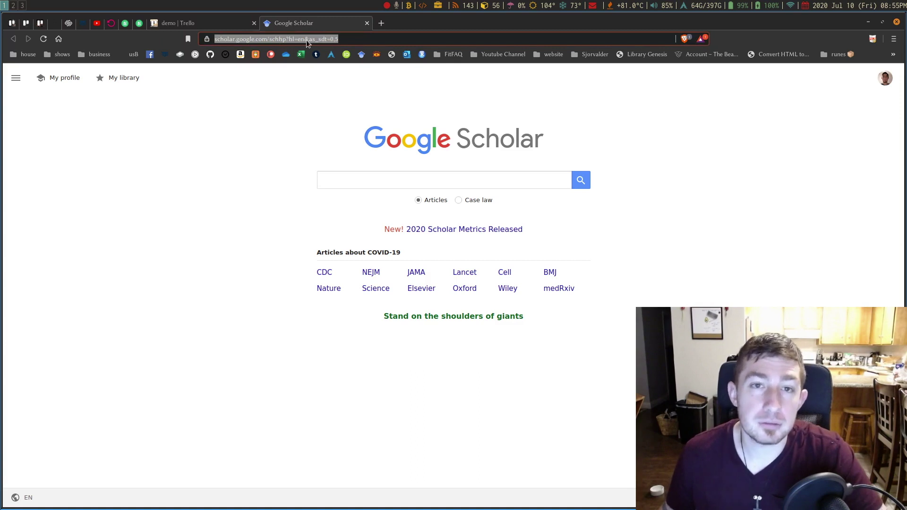
left_click_drag(279, 45, 262, 120)
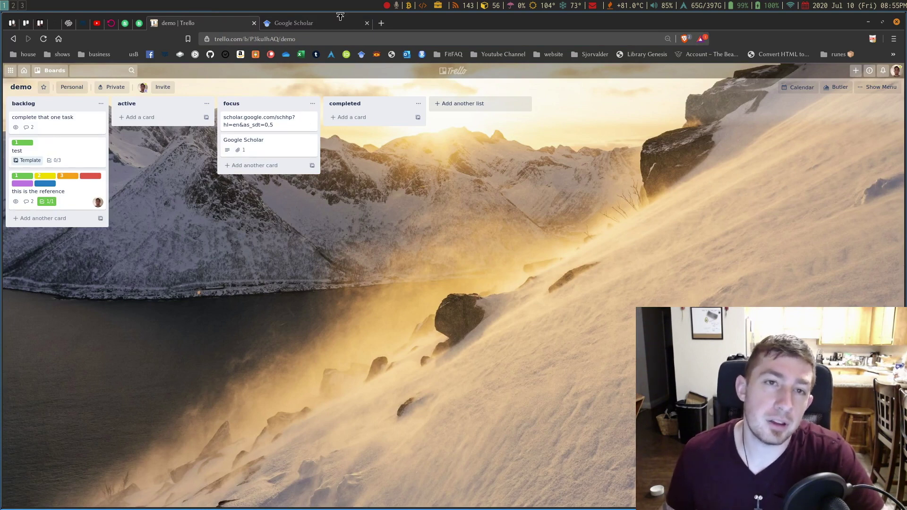
- View the description and link attachment on the "Google Scholar" card in the focus list, closing the card
left_click(270, 150)
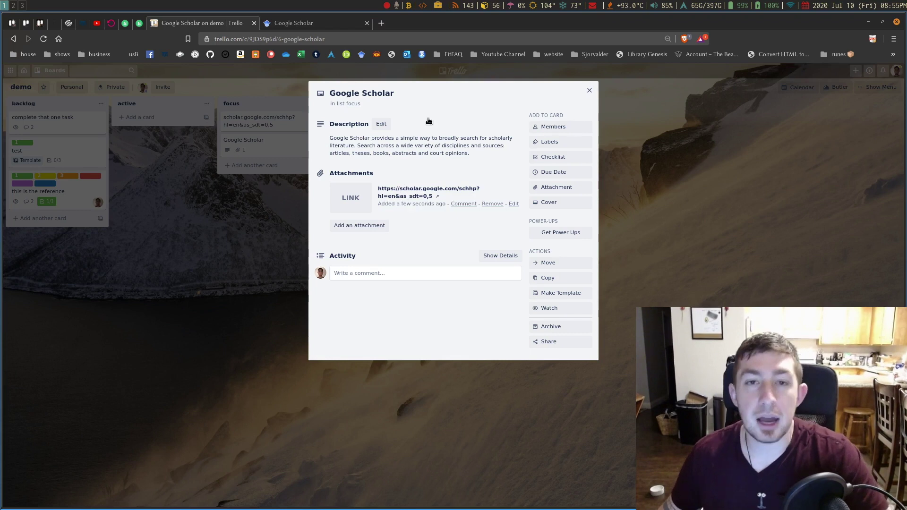
left_click(709, 160)
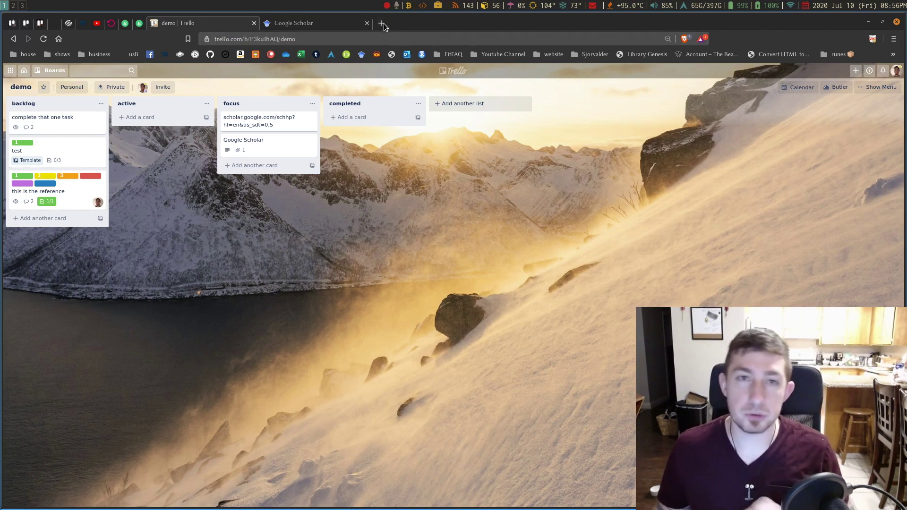
- Open an Excel Online workbook in a new browser tab, keeping the Trello board in its own tab
left_click(286, 55)
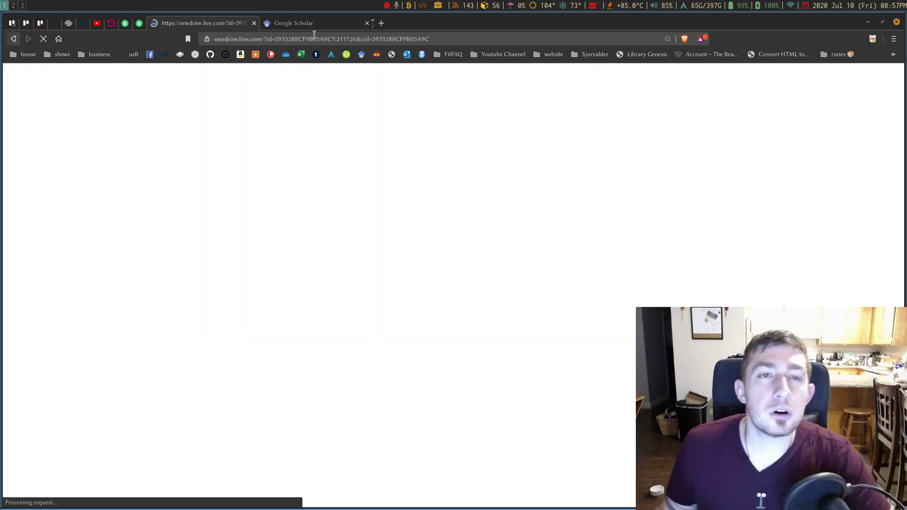
middle_click(302, 54)
key("alt+Left")
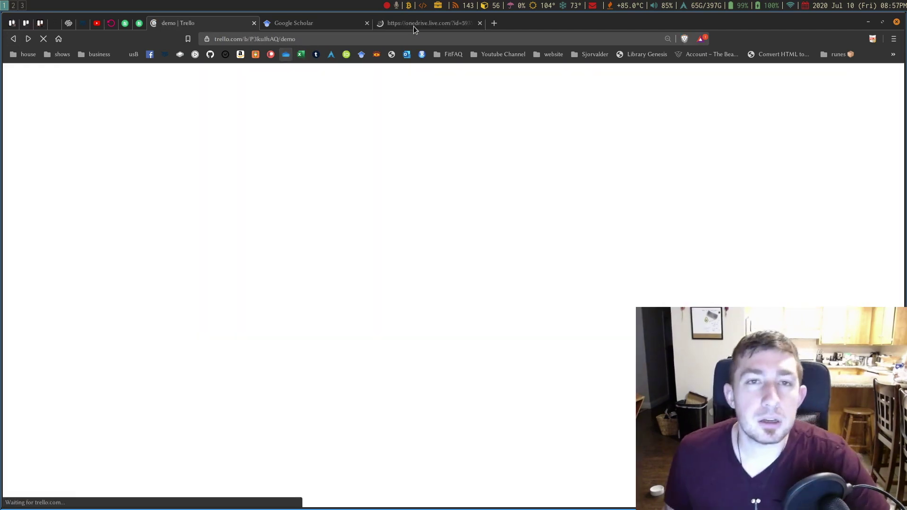
left_click(415, 26)
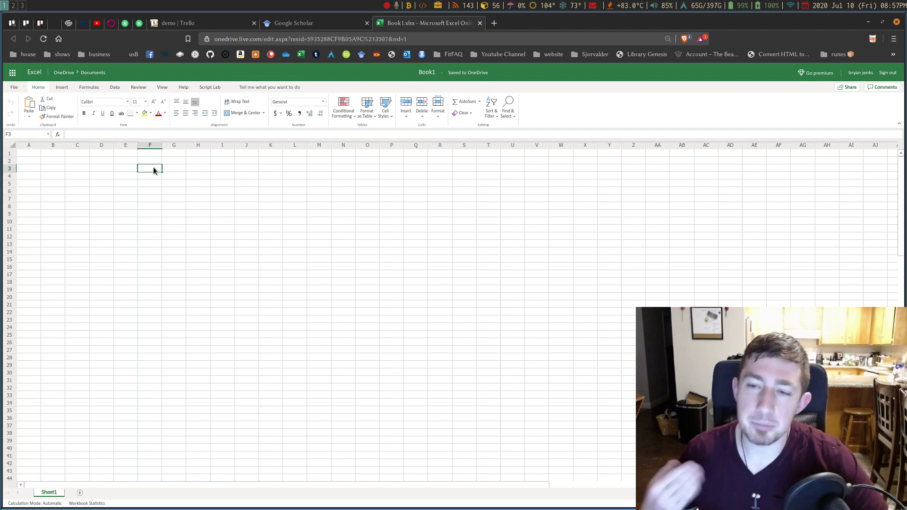
- Fill cells F3 to F7 with "task 1", "taks 2", "task 3", "task4" and "taksk 5"
type("tas")
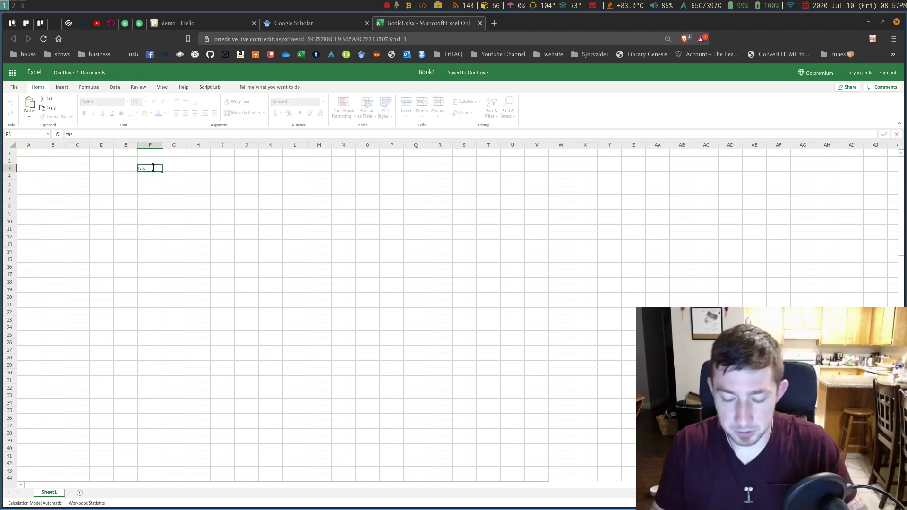
type("k 1")
key("Return")
type("taks 2")
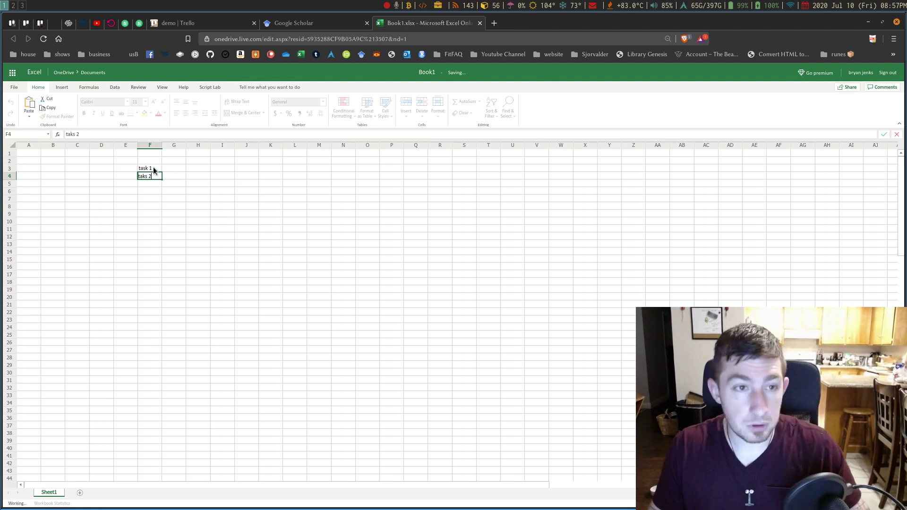
key("Return")
type("task 3")
key("Return")
type("task4")
key("Return")
type("tak")
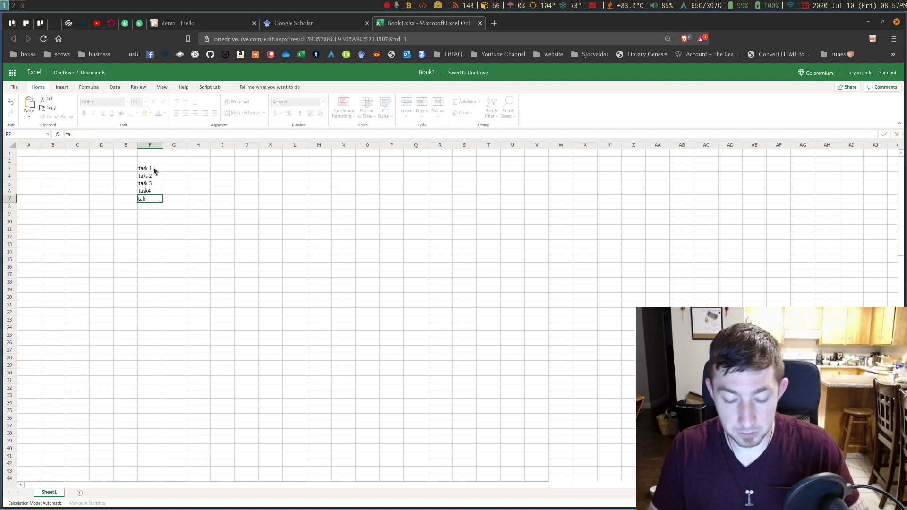
type("sk 5")
key("Return")
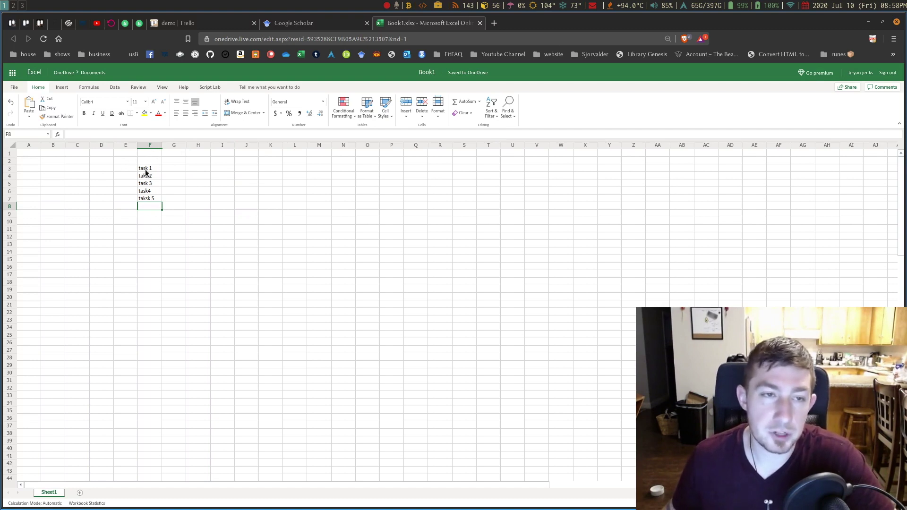
- Copy the five task entries in cells F3 to F7
left_click_drag(150, 168, 153, 200)
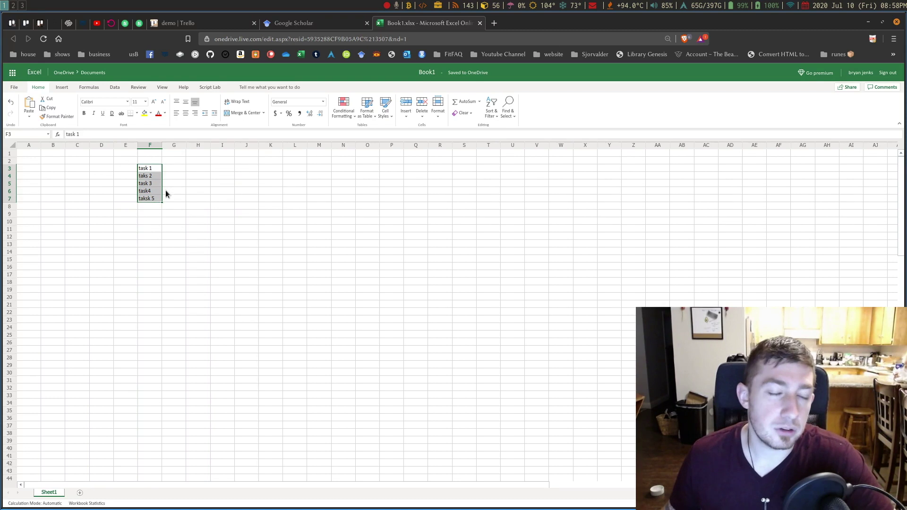
right_click(165, 190)
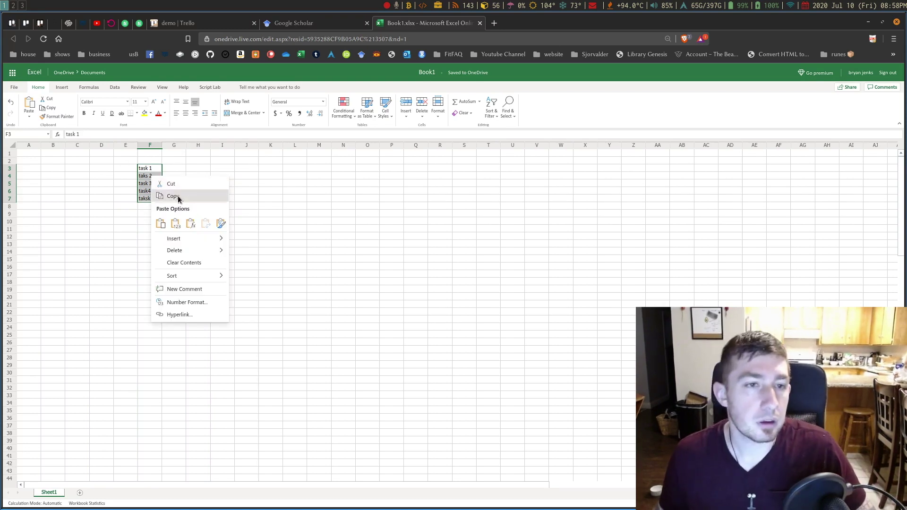
left_click(178, 196)
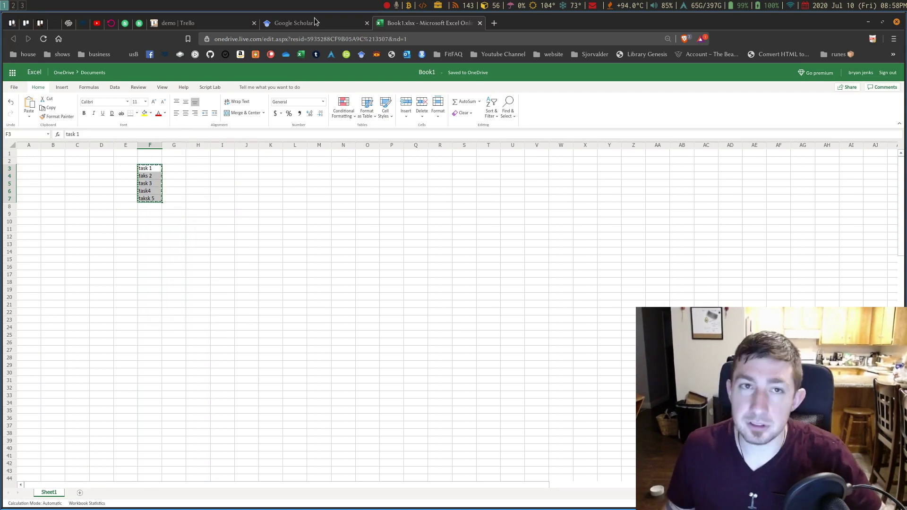
- Switch to the Trello demo board and paste the copied tasks into the completed list as five separate cards
left_click(192, 25)
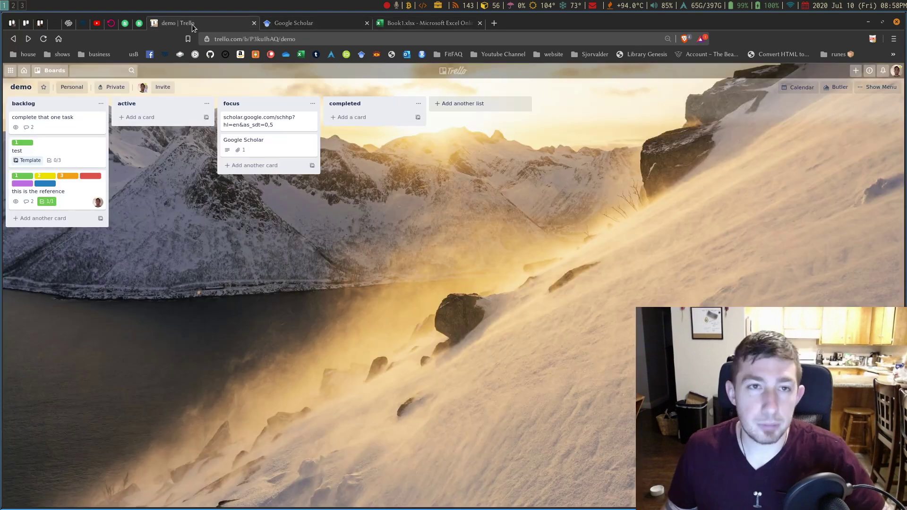
left_click(357, 121)
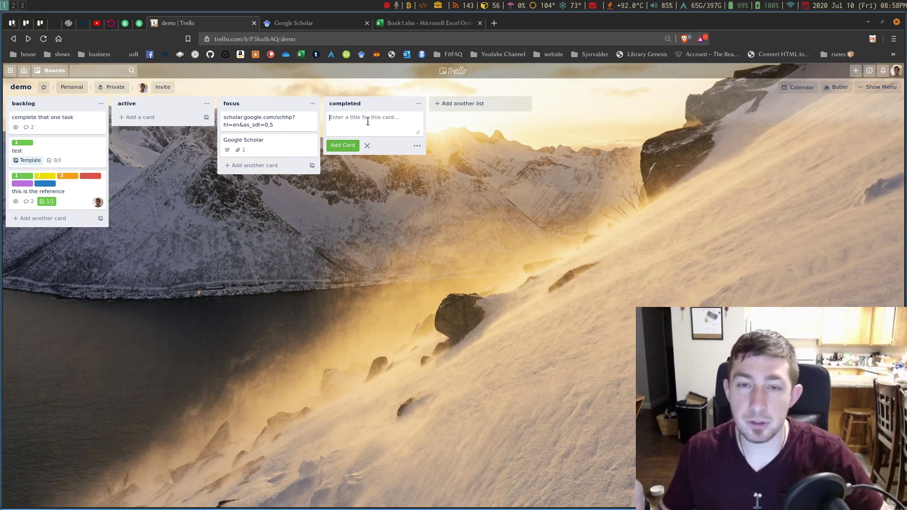
key("ctrl+v")
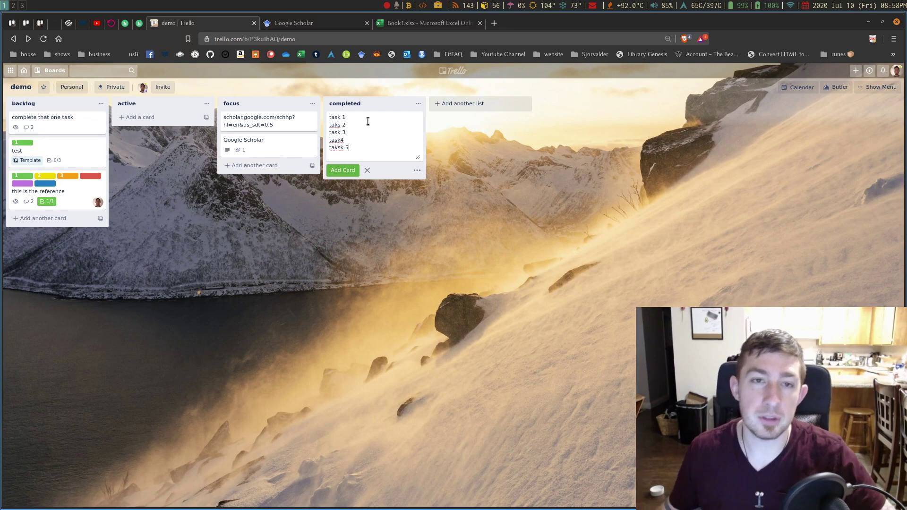
left_click(343, 171)
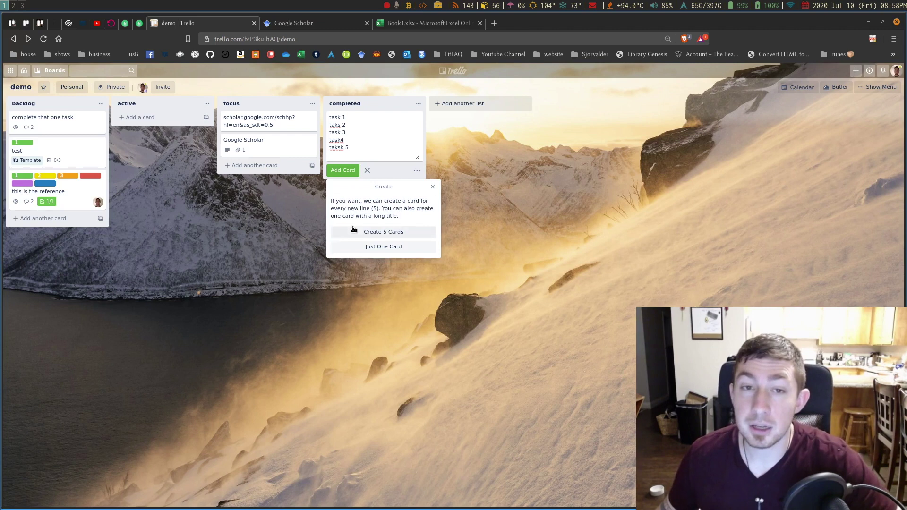
left_click(411, 234)
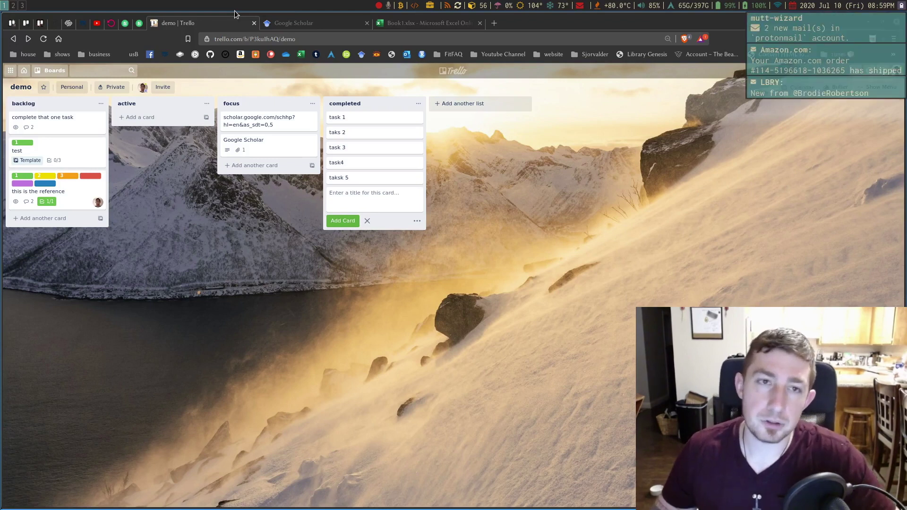
left_click(821, 44)
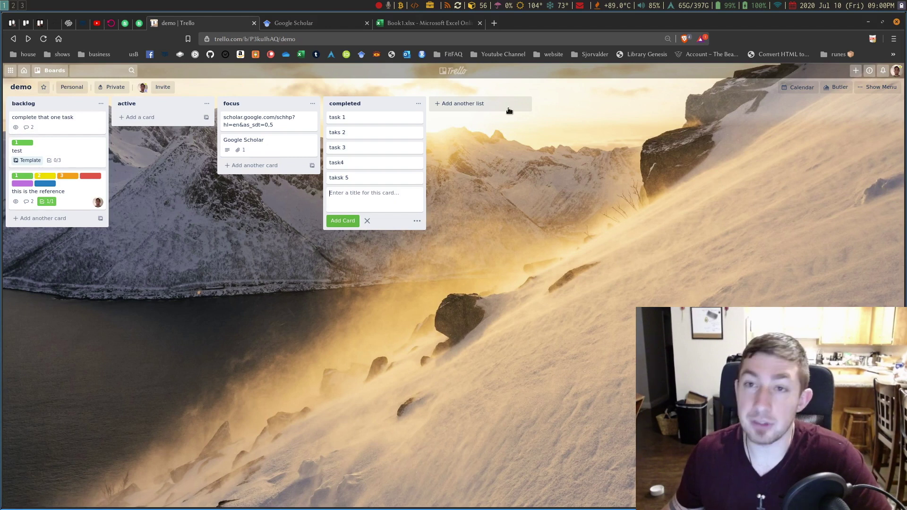
- Configure the board's email-to-board settings so emailed cards appear in the active list at the Top position
left_click(861, 88)
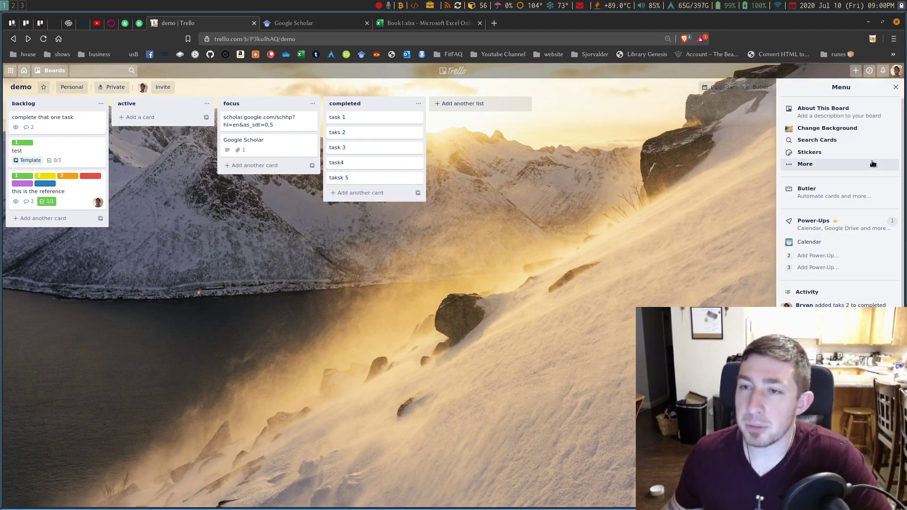
left_click(811, 163)
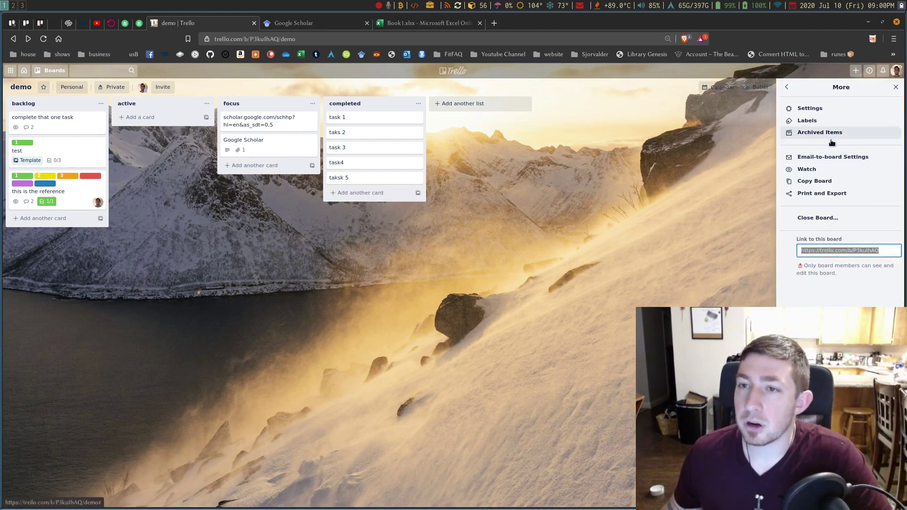
left_click(841, 159)
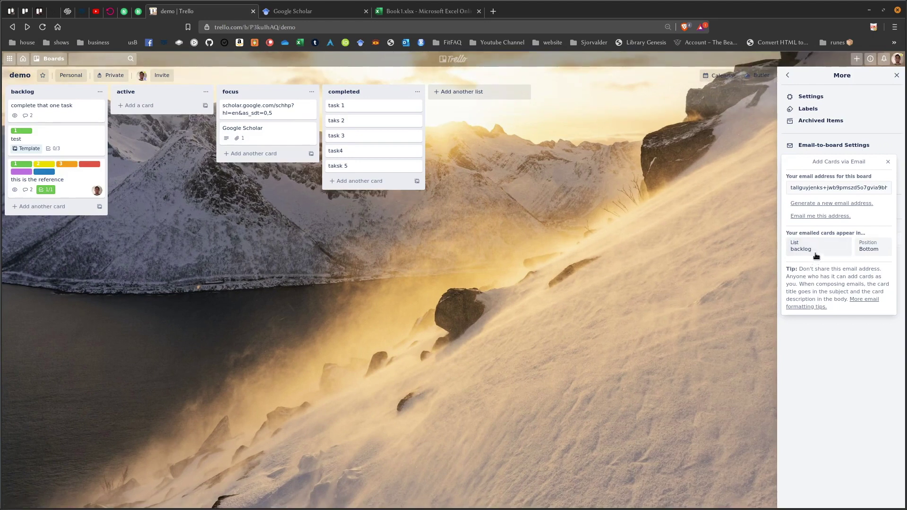
left_click(816, 263)
left_click(811, 278)
left_click(873, 249)
left_click(872, 260)
- Copy the board's email address from the email-to-board settings
left_click(839, 188)
right_click(832, 188)
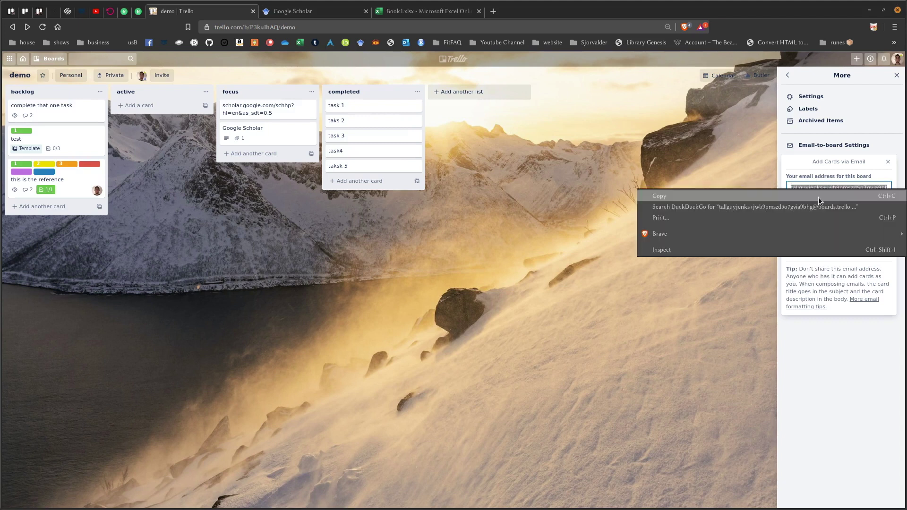
left_click(819, 196)
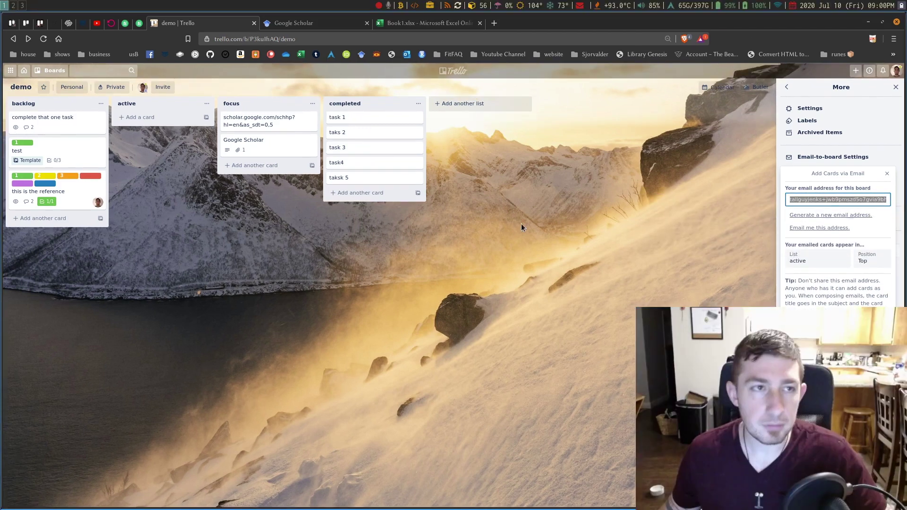
- Switch to NeoMutt and start a message to the board's copied email address with the subject "test card subject"
key("super+3")
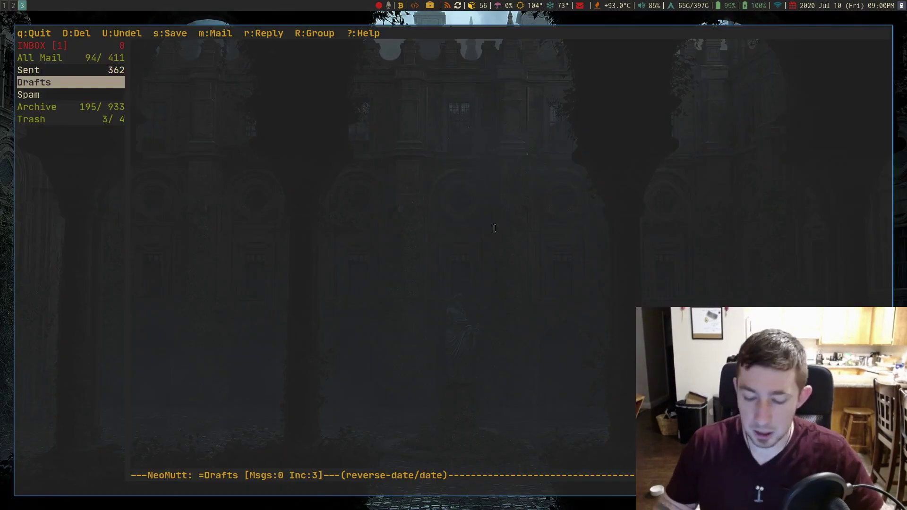
key("m")
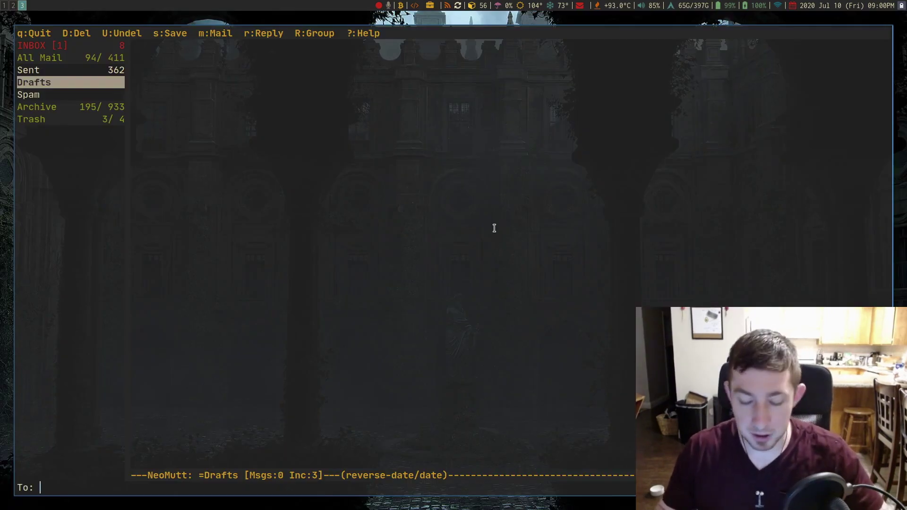
key("ctrl+shift+v")
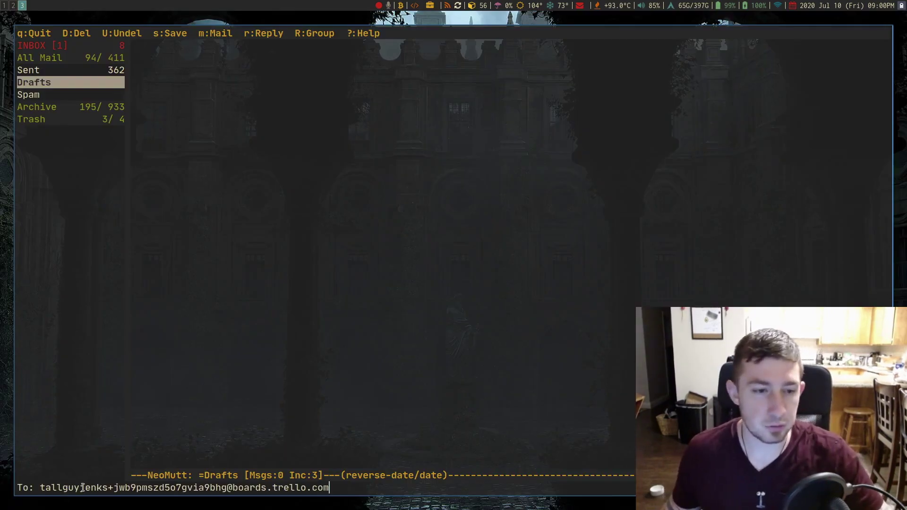
key("Return")
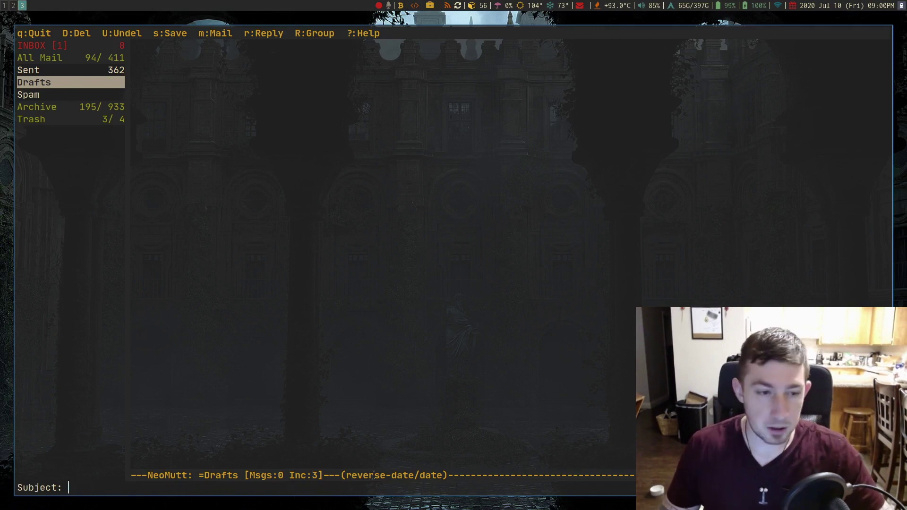
type("test card")
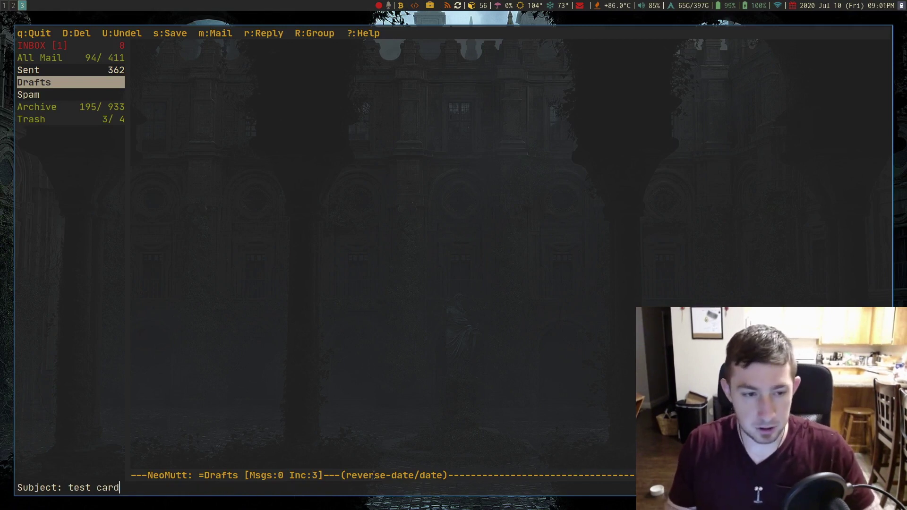
type(" subject")
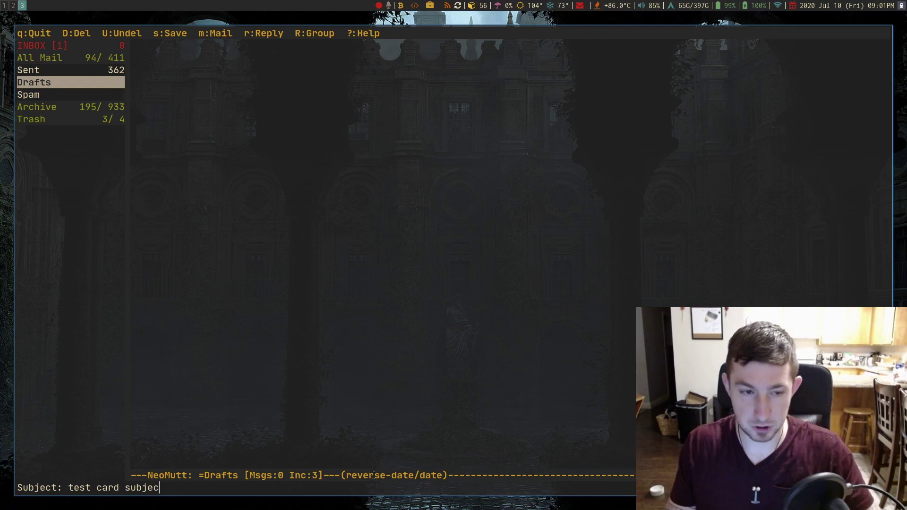
key("Return")
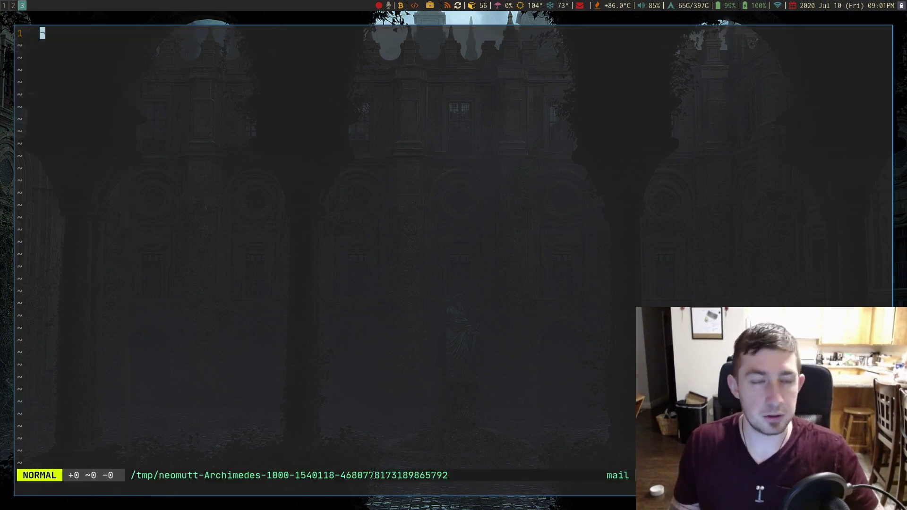
- Send the message with the body "test card description" and return to the Trello demo board
key("i")
type("ca")
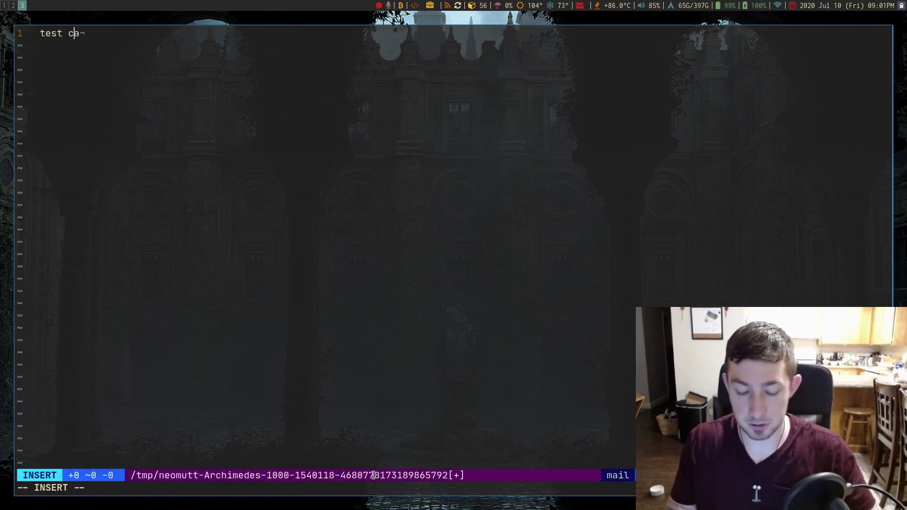
type("rd description")
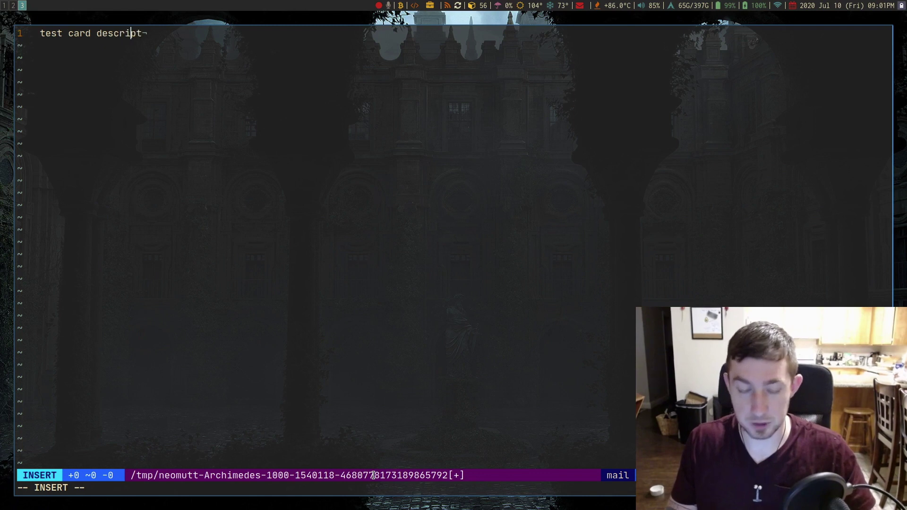
key("Escape")
type(":w")
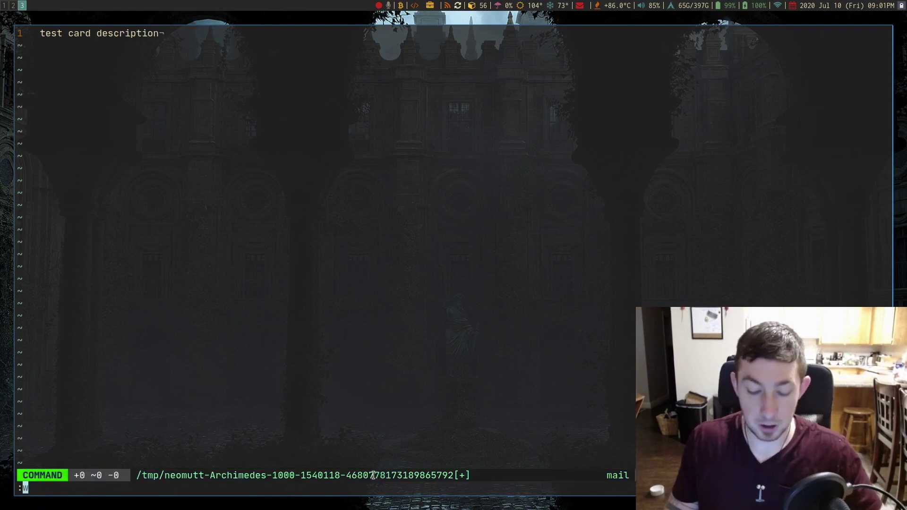
type("q")
key("Return")
key("y")
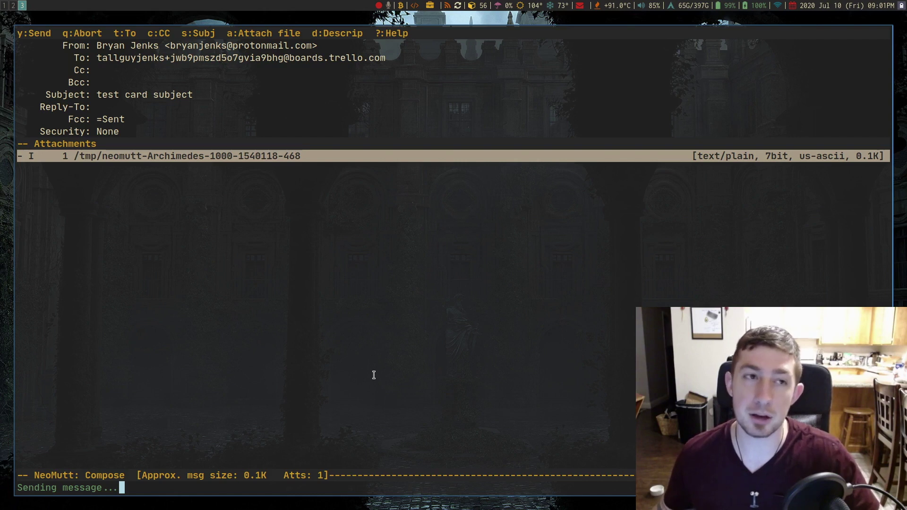
key("super+1")
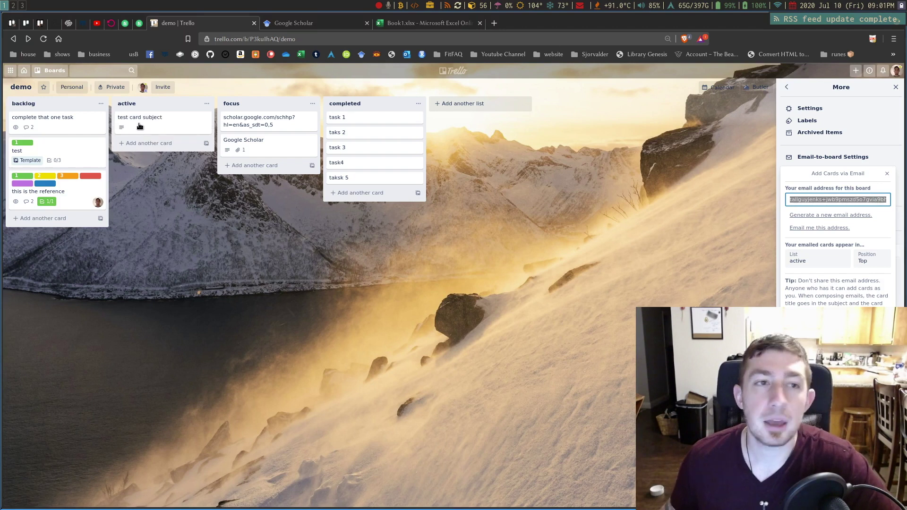
- Open the emailed "test card subject" card in the active list, check its description and close the card
left_click(162, 130)
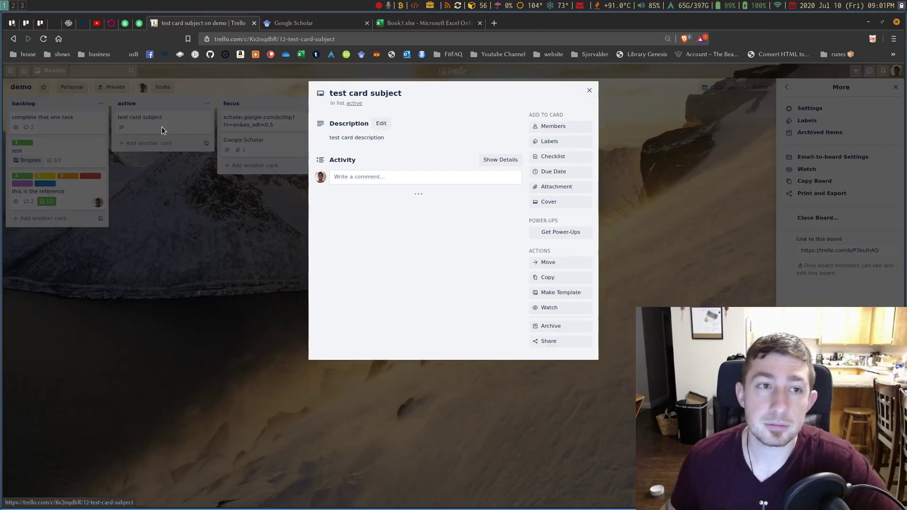
left_click(191, 248)
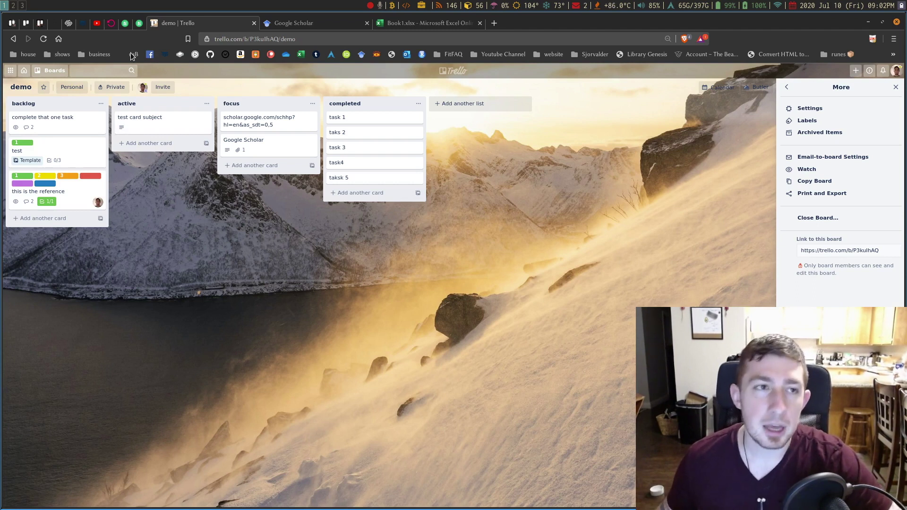
- Look over the lists and labelled cards on the code board, and return to the demo board
left_click(31, 24)
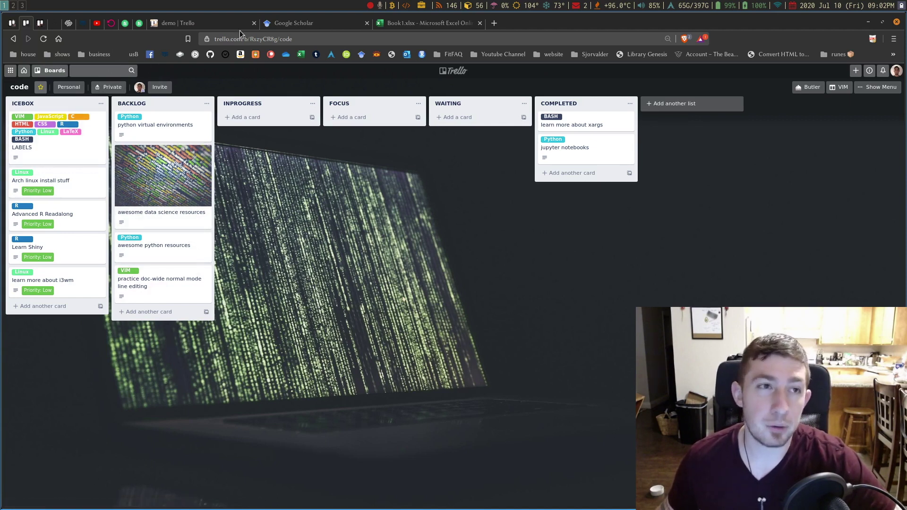
left_click(209, 23)
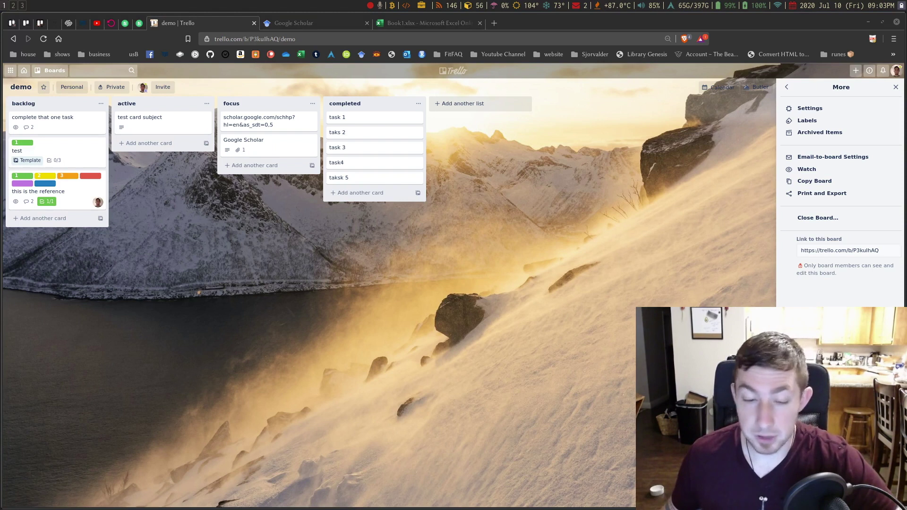
- Bring the YouTube board's tab into this browser window, review the "How to use trello" card's notes and checklists, and close the card
left_click_drag(834, 5, 333, 21)
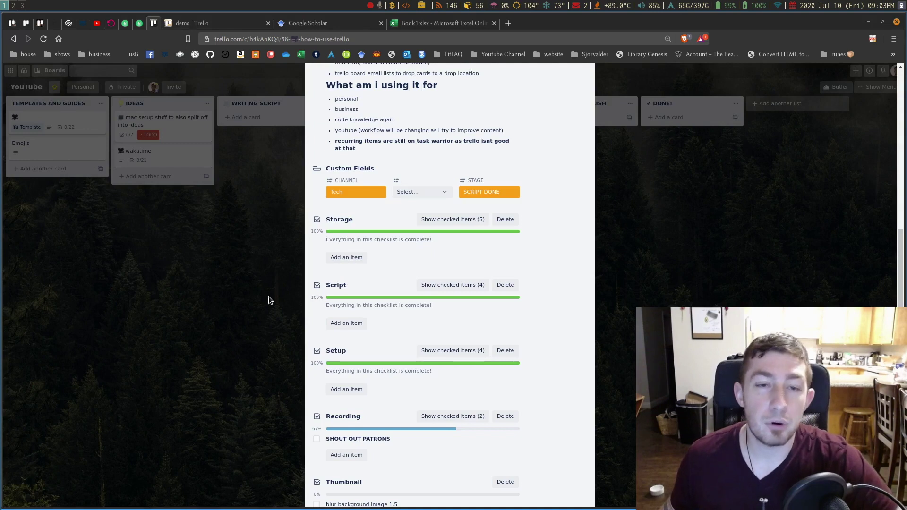
scroll(543, 296, "up", 10)
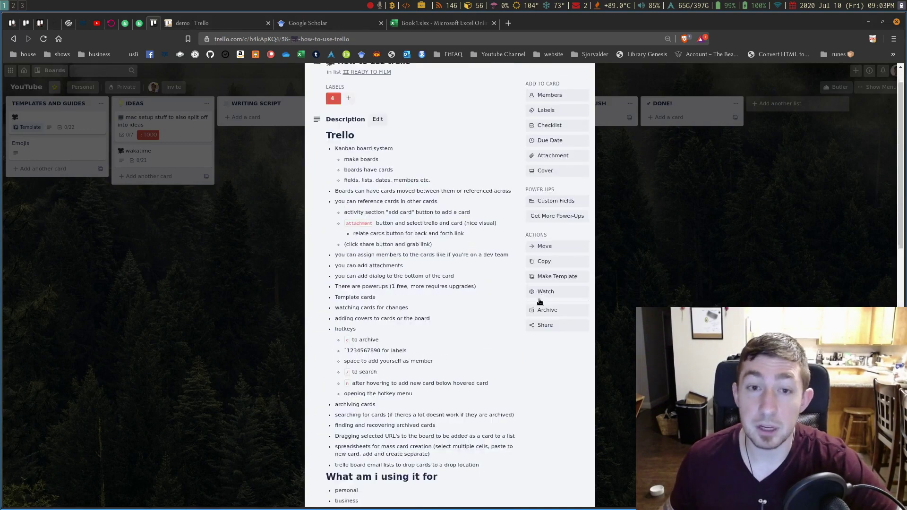
scroll(426, 161, "down", 9)
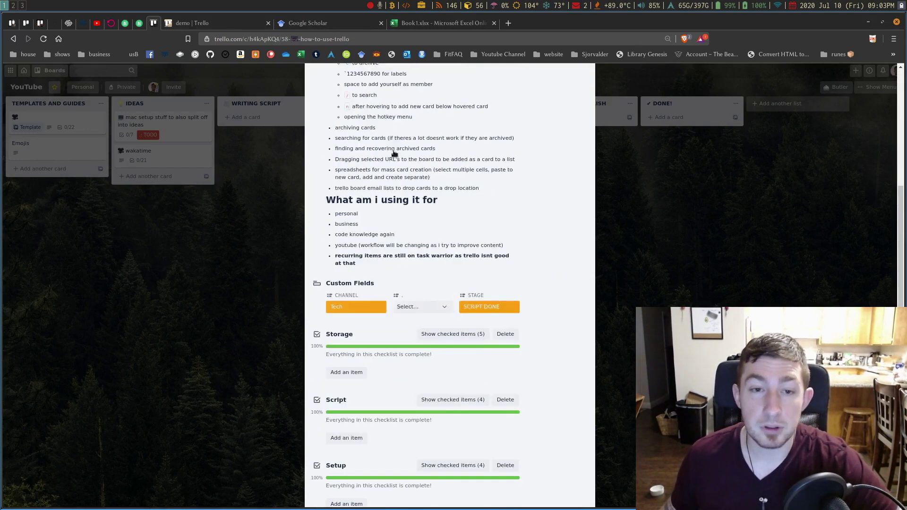
scroll(397, 156, "down", 6)
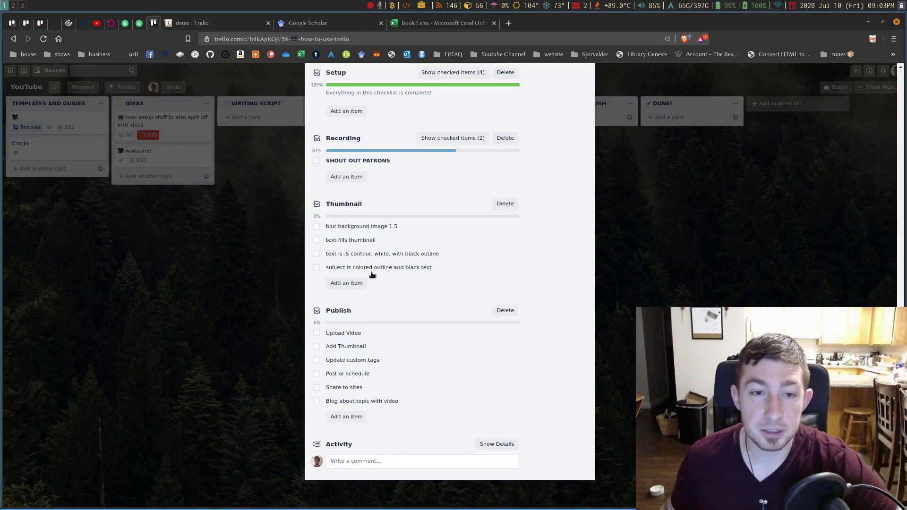
scroll(410, 328, "up", 5)
scroll(422, 337, "up", 10)
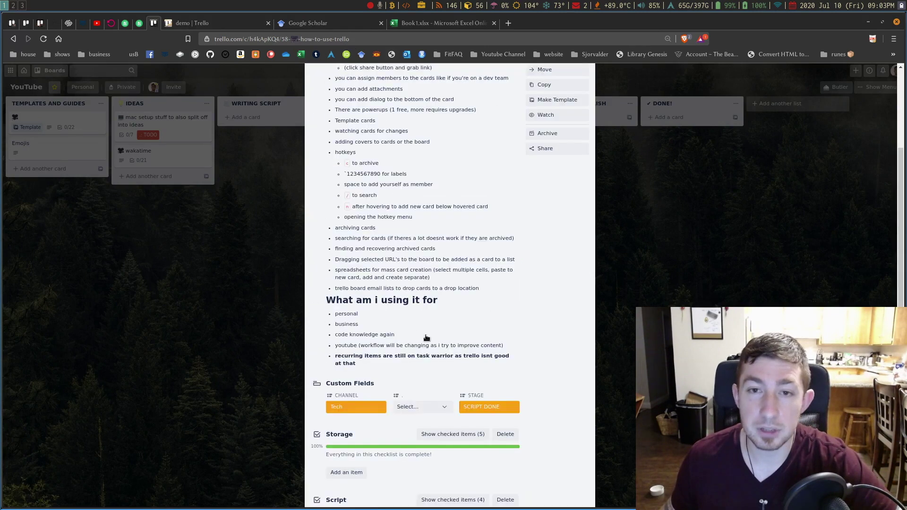
left_click(694, 214)
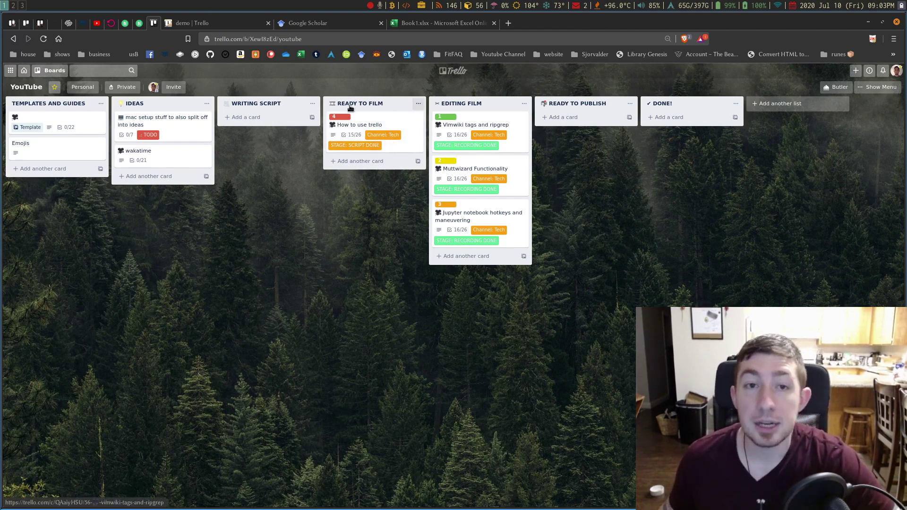
- Reopen the "How to use trello" card in the READY TO FILM list, examine its Recording, Thumbnail and Publish checklists, and close it
left_click(400, 124)
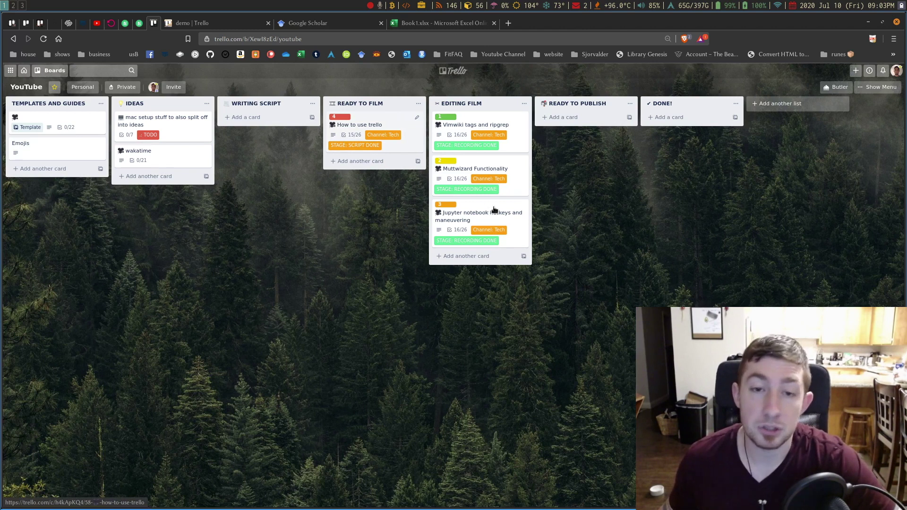
scroll(477, 201, "down", 10)
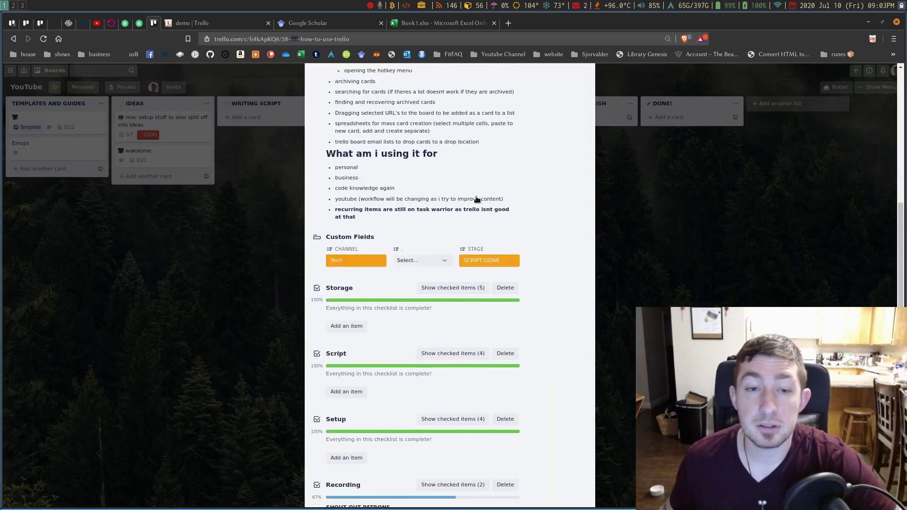
scroll(476, 199, "down", 5)
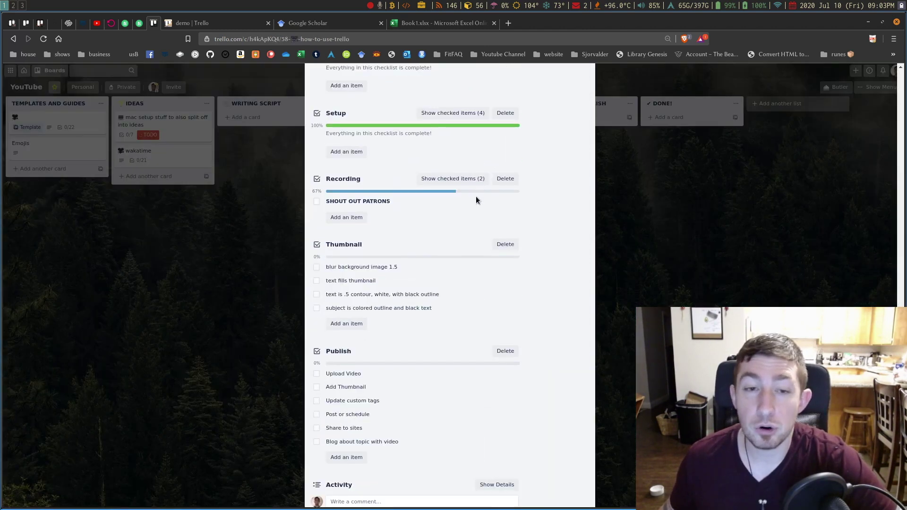
left_click(605, 205)
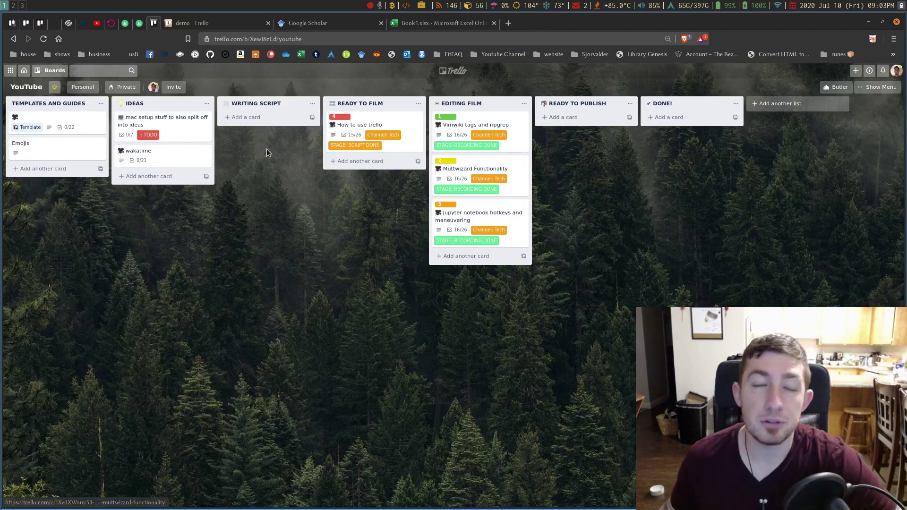
- Return to the demo board and close its board menu
left_click(233, 21)
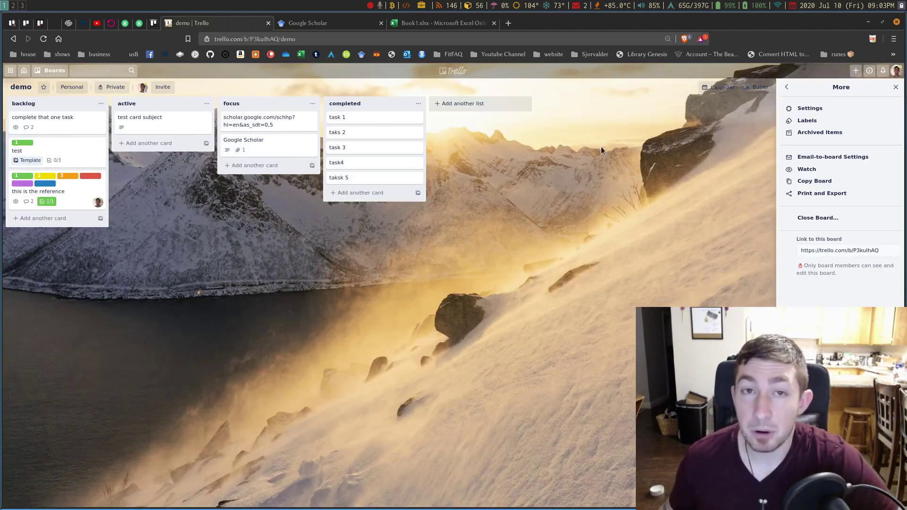
left_click(896, 87)
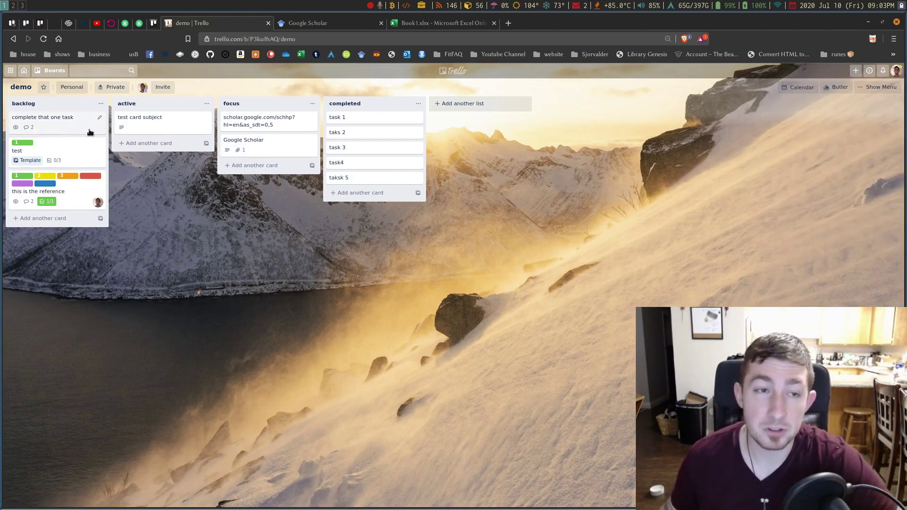